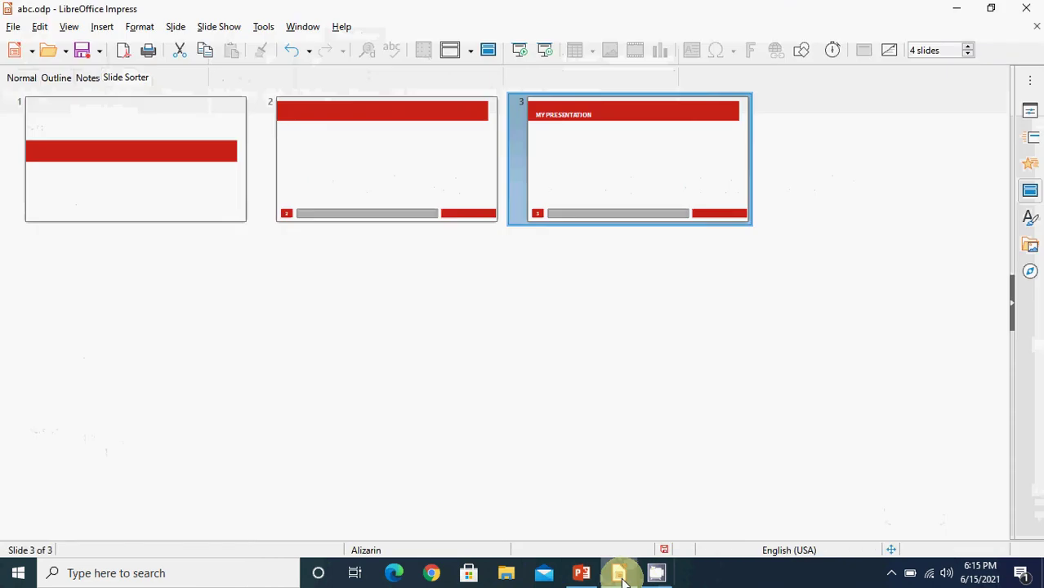
Return to Normal view and cancel a table insertion on slide 3.
click(28, 81)
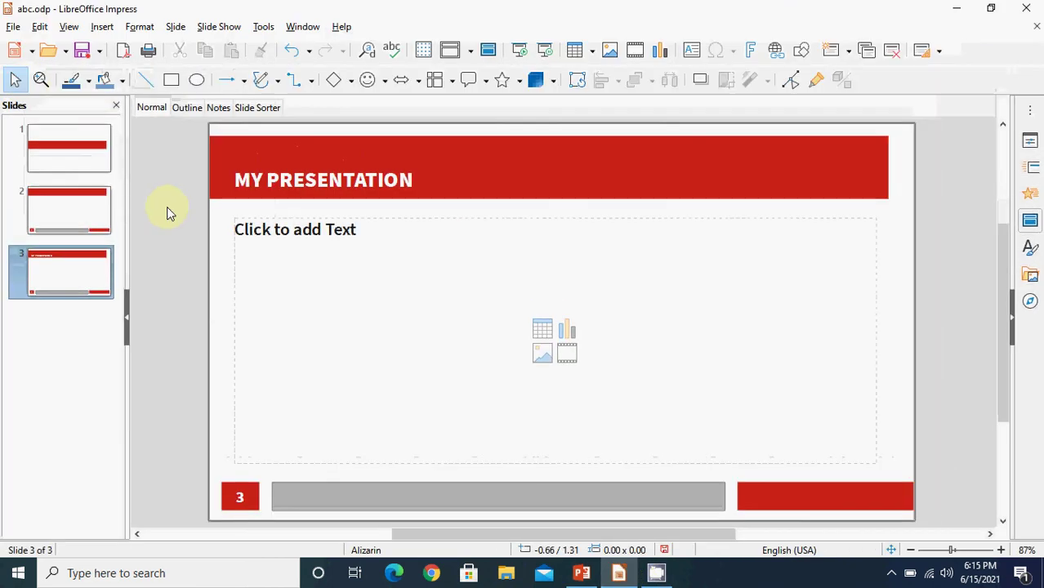
click(544, 331)
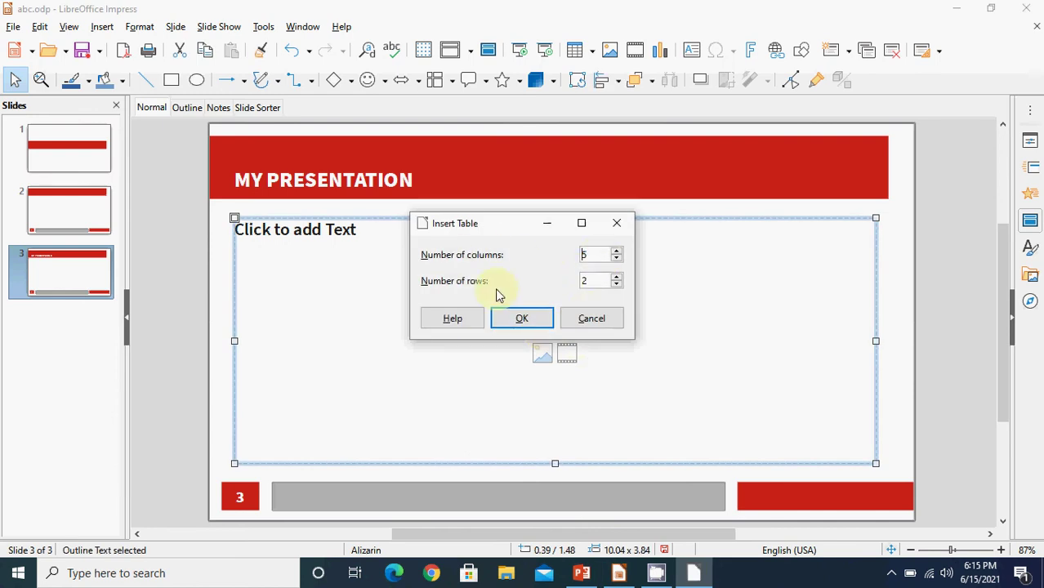
click(617, 223)
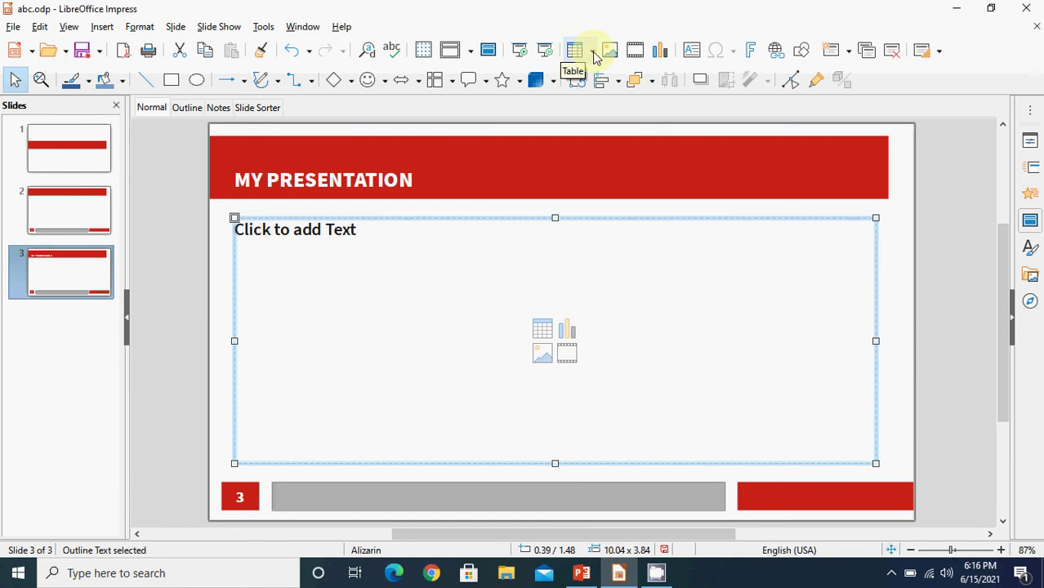
Insert a 4x2 table from the Table grid, then undo it.
click(592, 52)
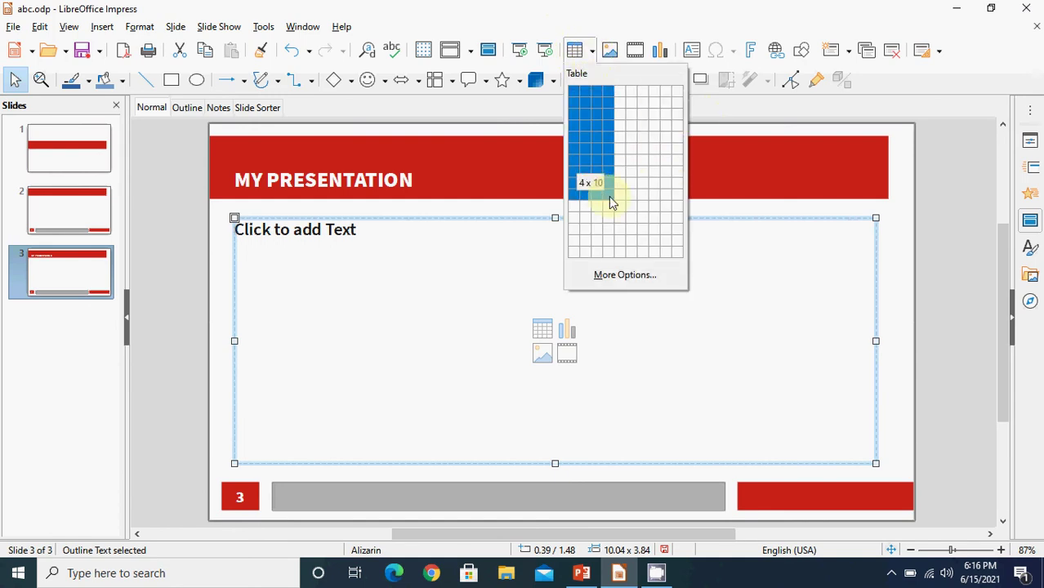
click(609, 114)
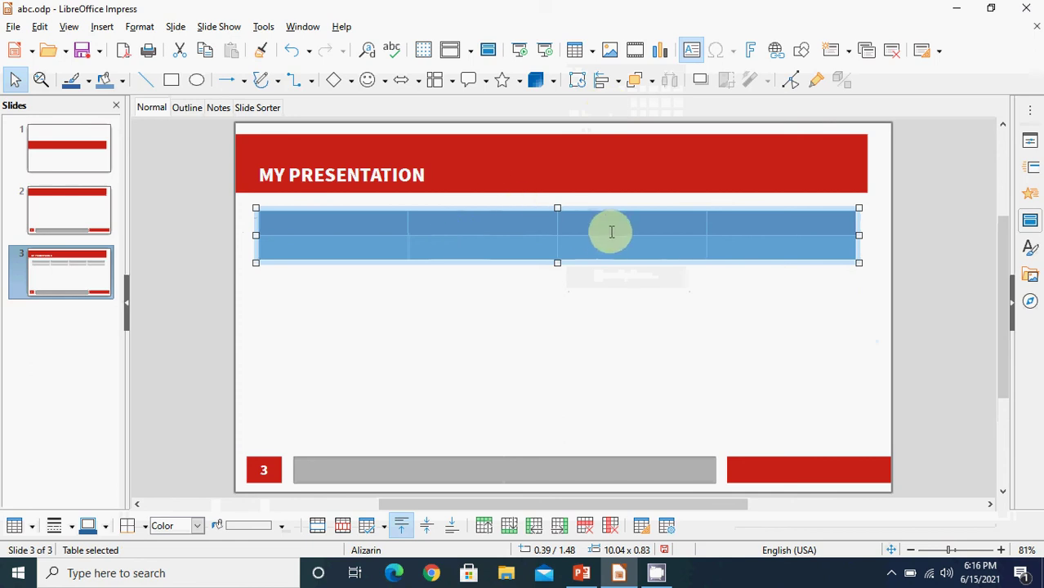
key(ctrl+z)
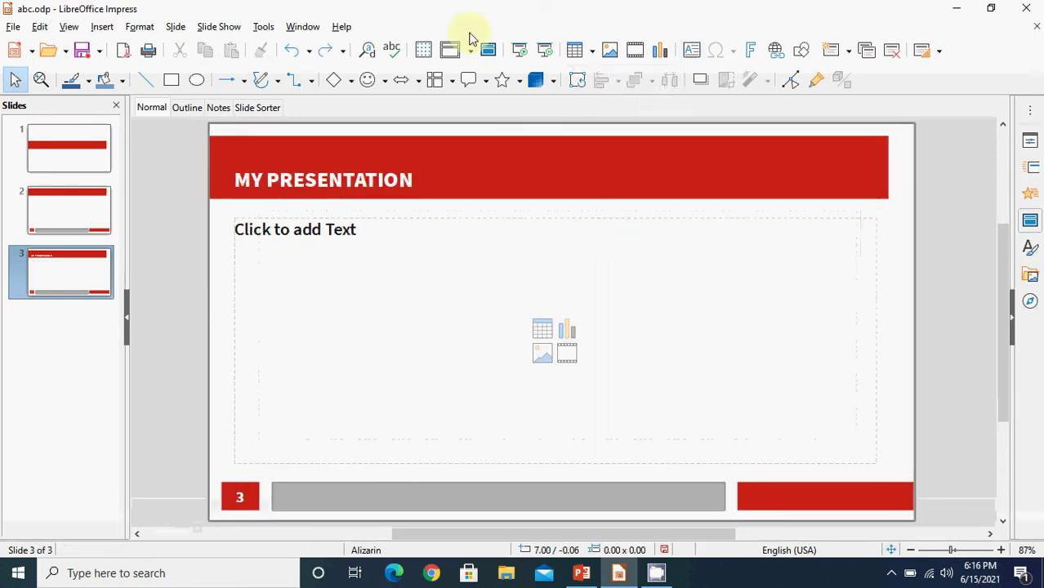
Insert a 3-column, 4-row table on slide 3 via Insert > Table.
click(104, 27)
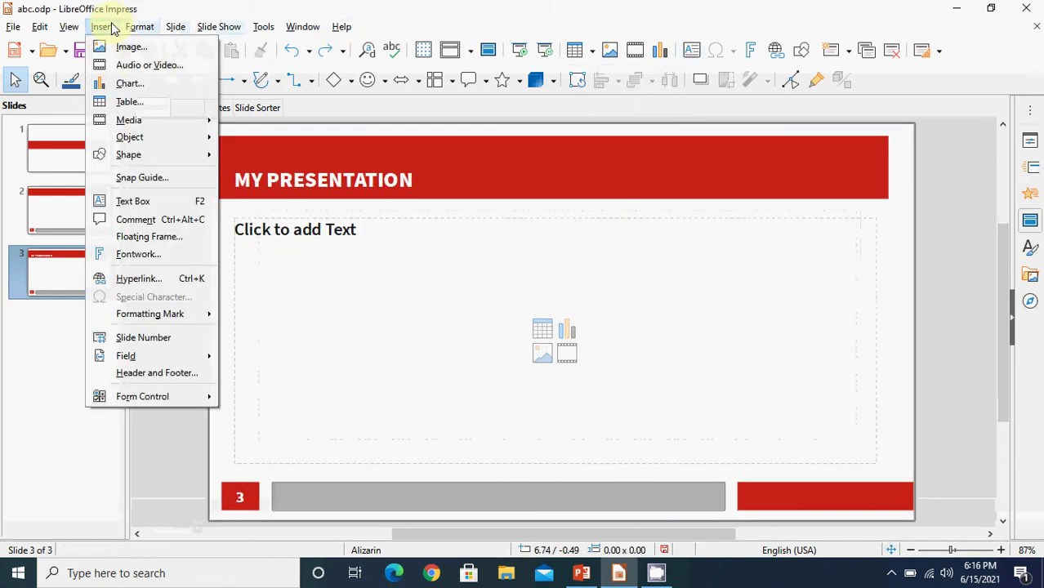
click(127, 105)
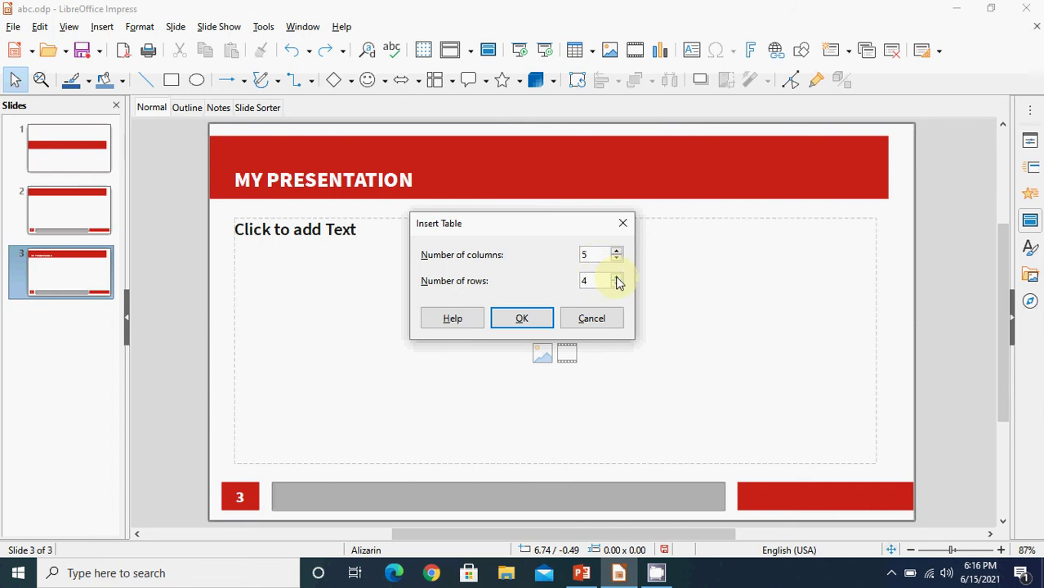
click(617, 260)
click(617, 259)
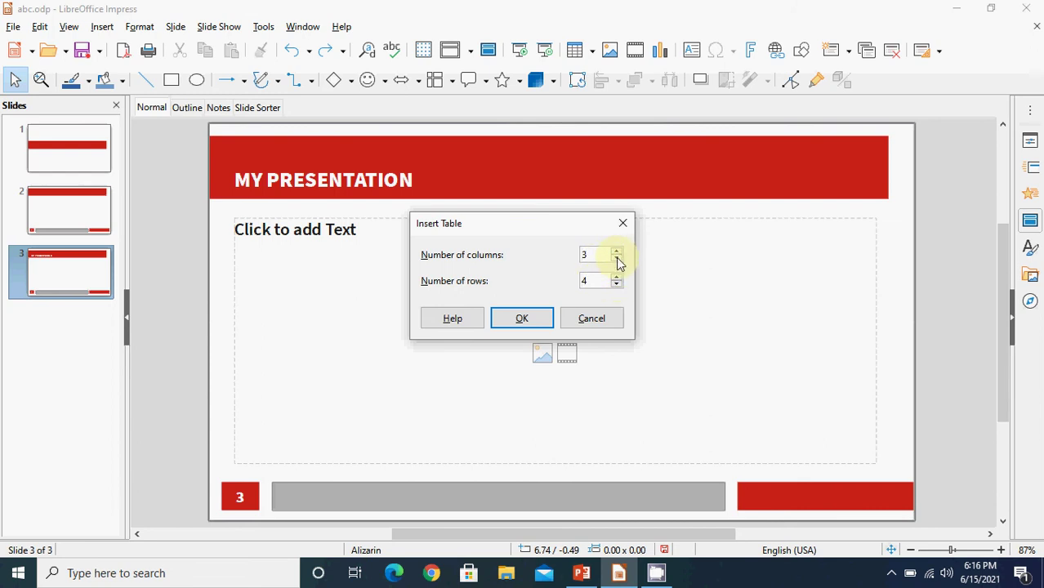
click(515, 322)
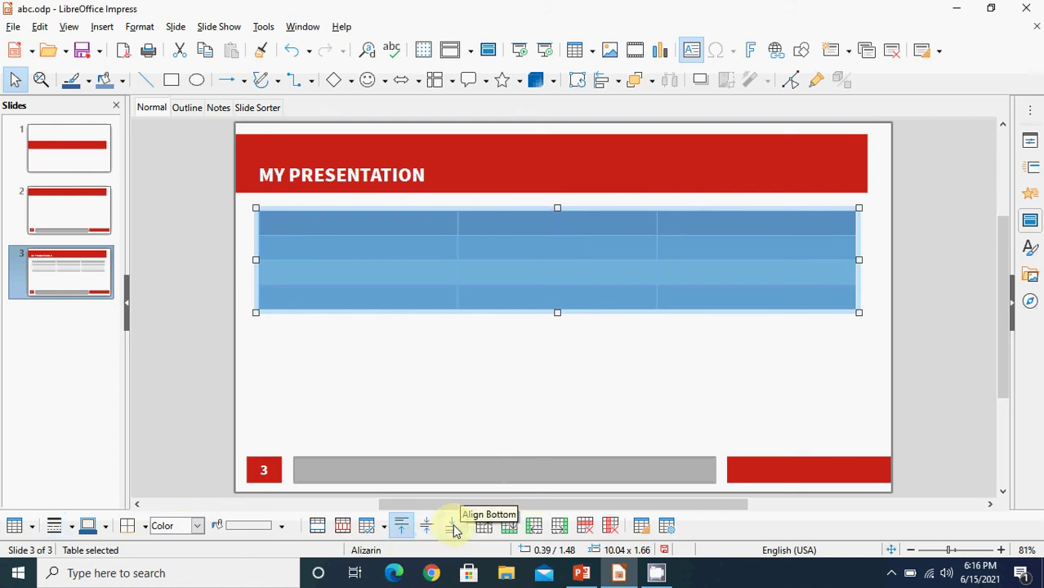
Try top, centre and bottom alignment, leaving the table cells bottom-aligned.
click(409, 528)
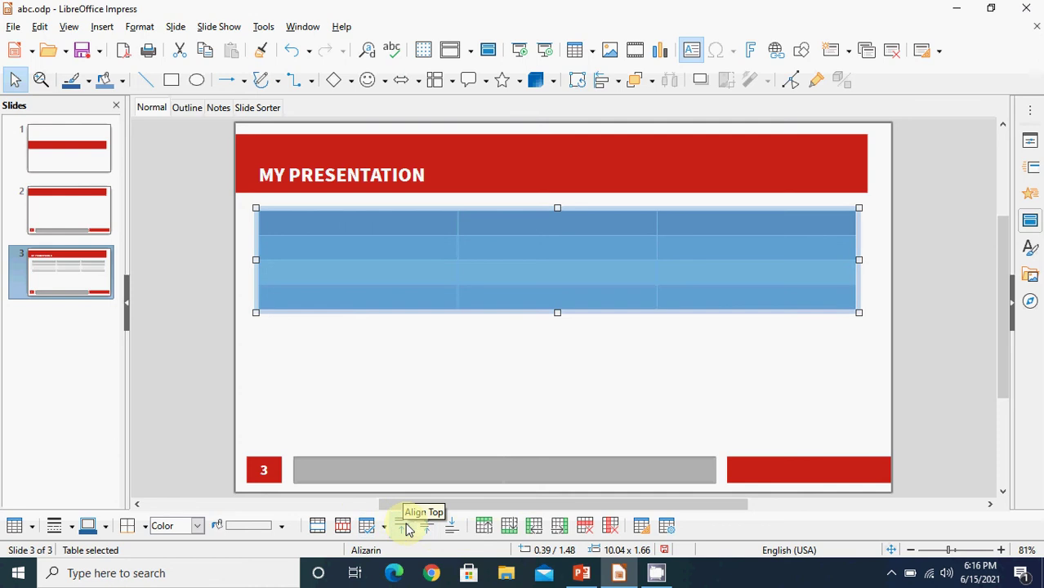
click(432, 531)
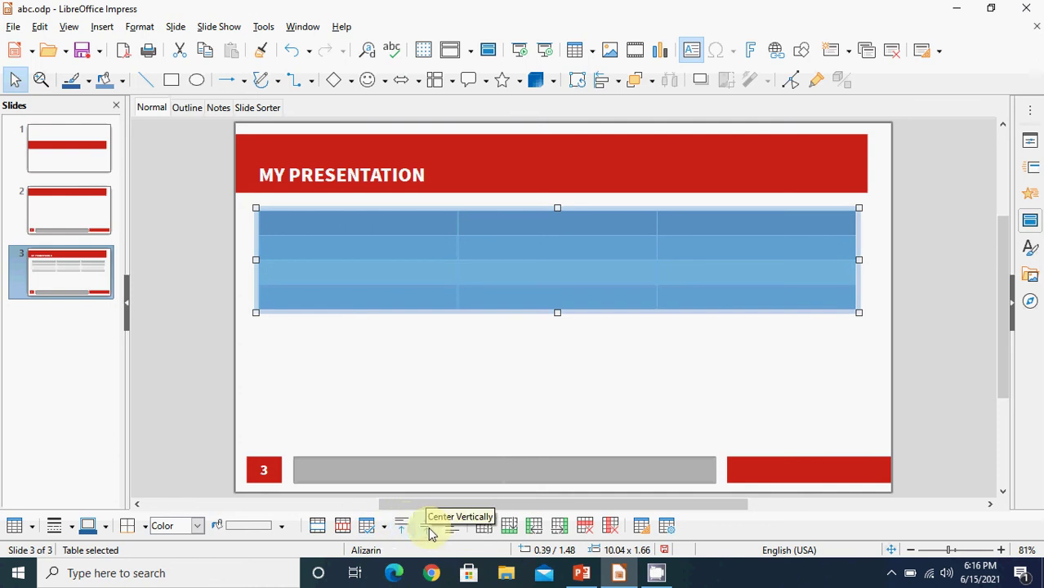
click(461, 529)
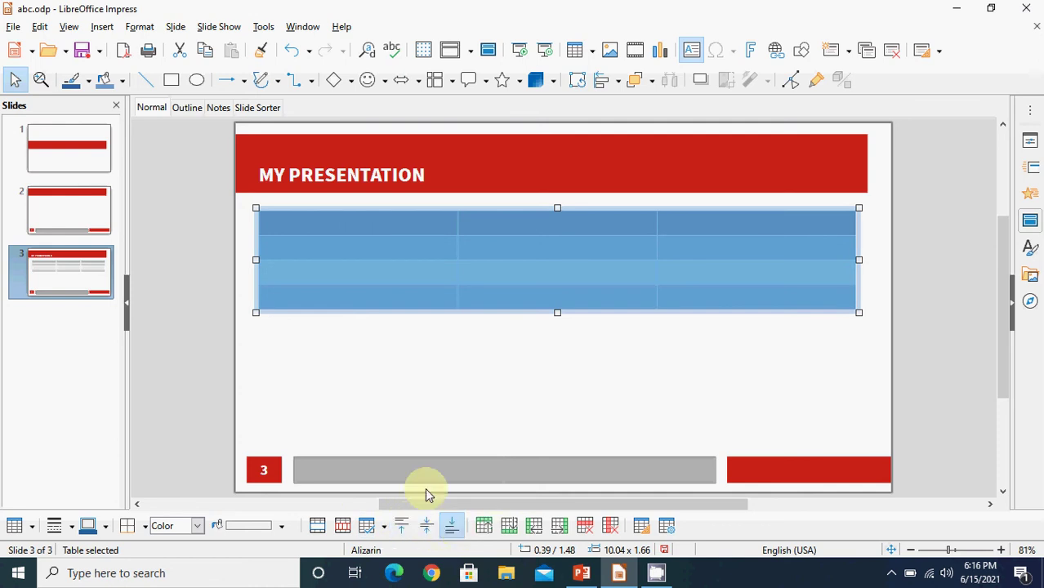
Set the table's area fill to Bitmap after trying Gradient.
click(201, 529)
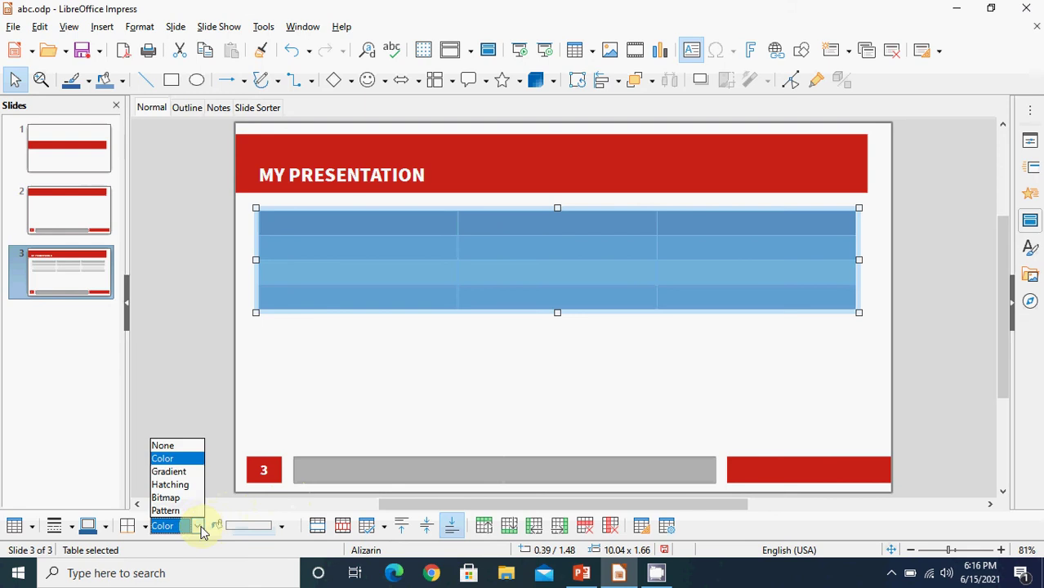
click(195, 473)
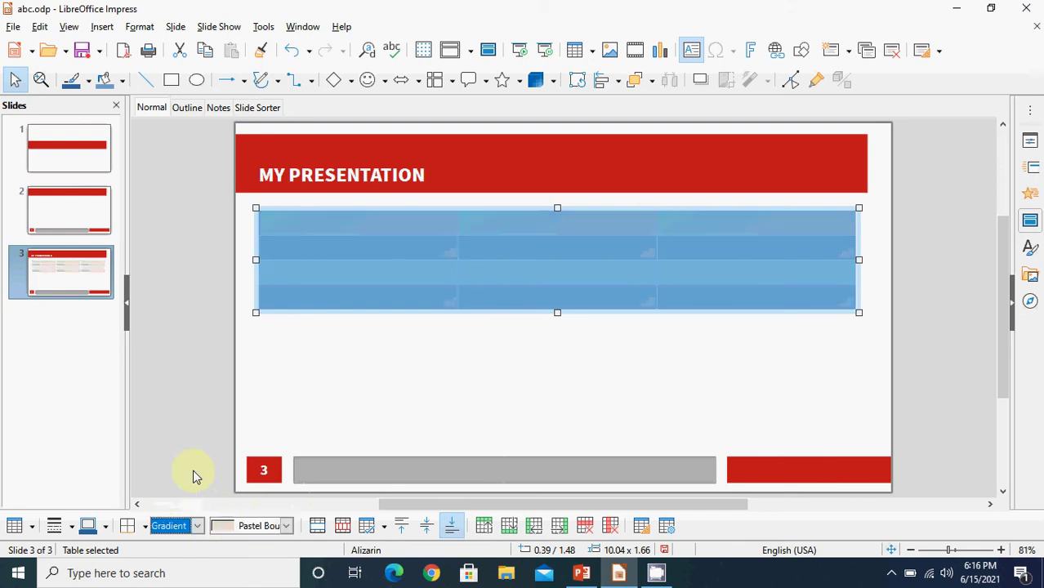
click(198, 527)
click(195, 497)
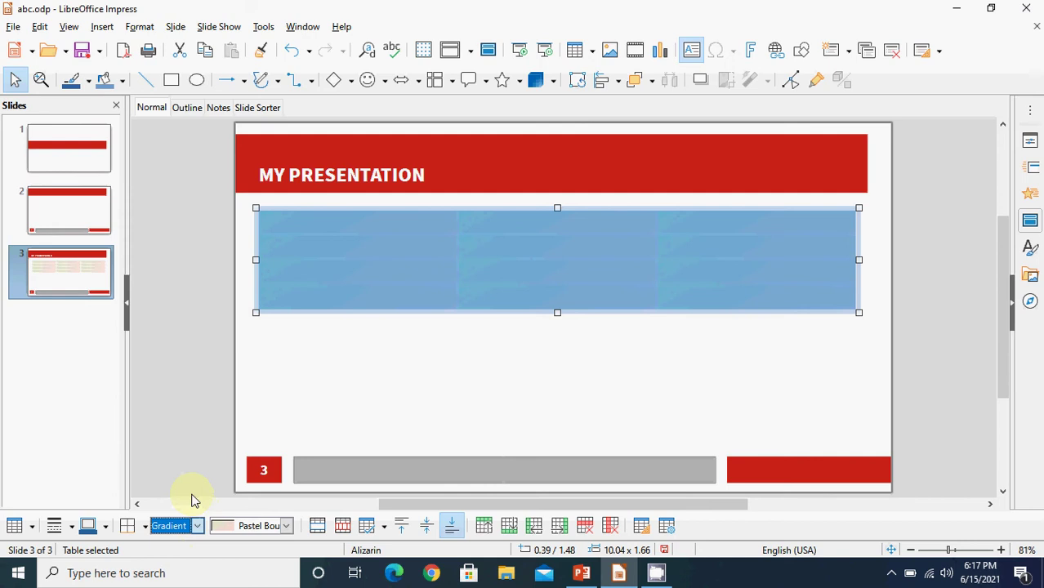
click(197, 526)
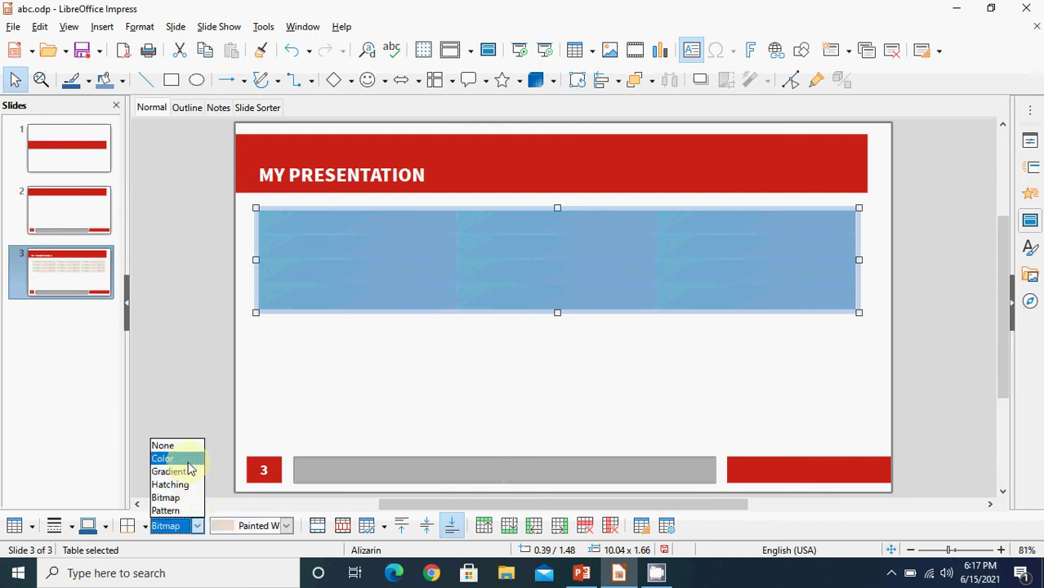
click(180, 471)
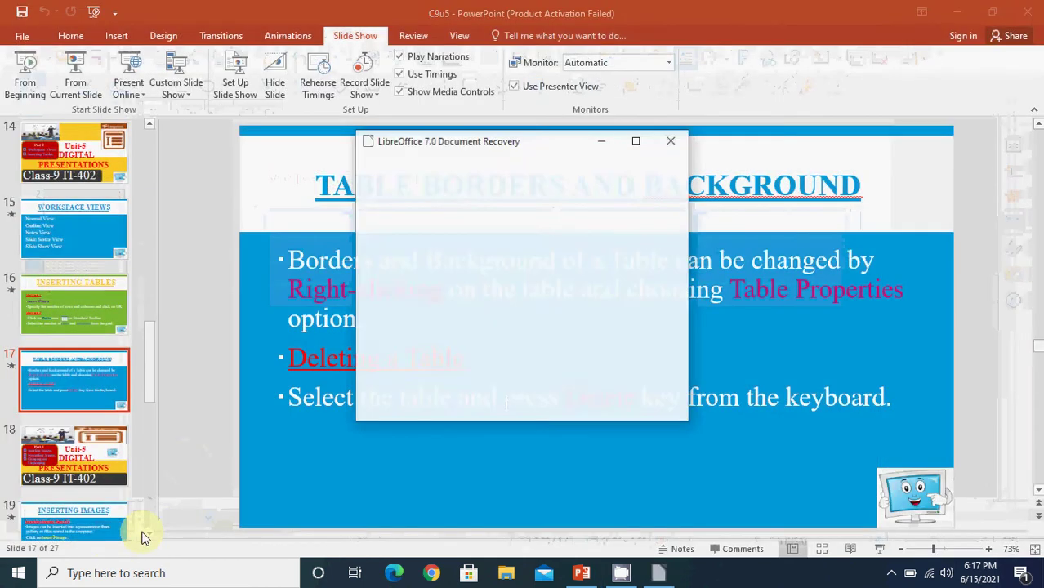
Confirm LibreOffice's document recovery to save abc.odp, then minimize PowerPoint.
click(141, 531)
click(623, 573)
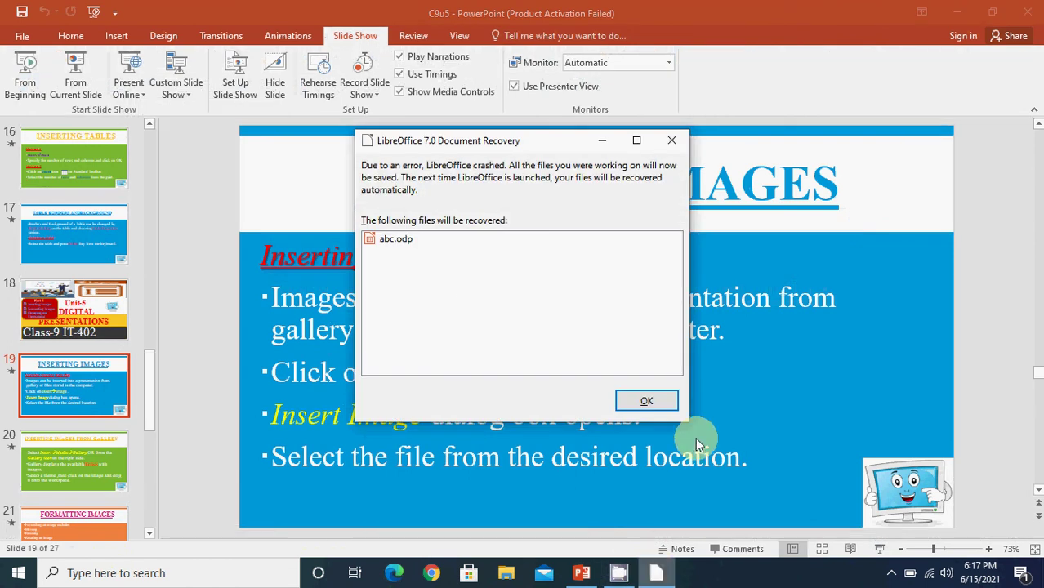
click(662, 407)
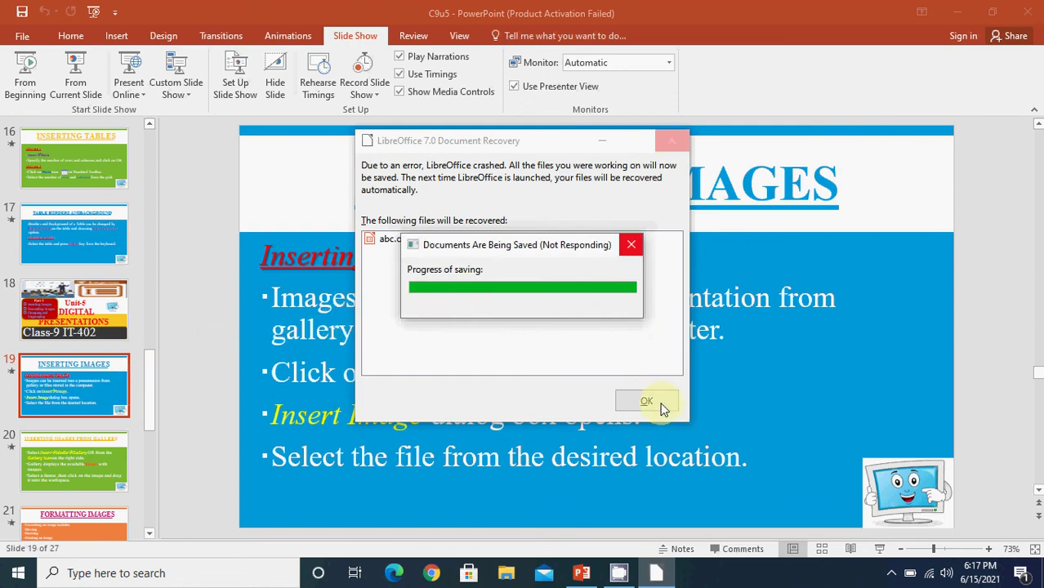
click(959, 14)
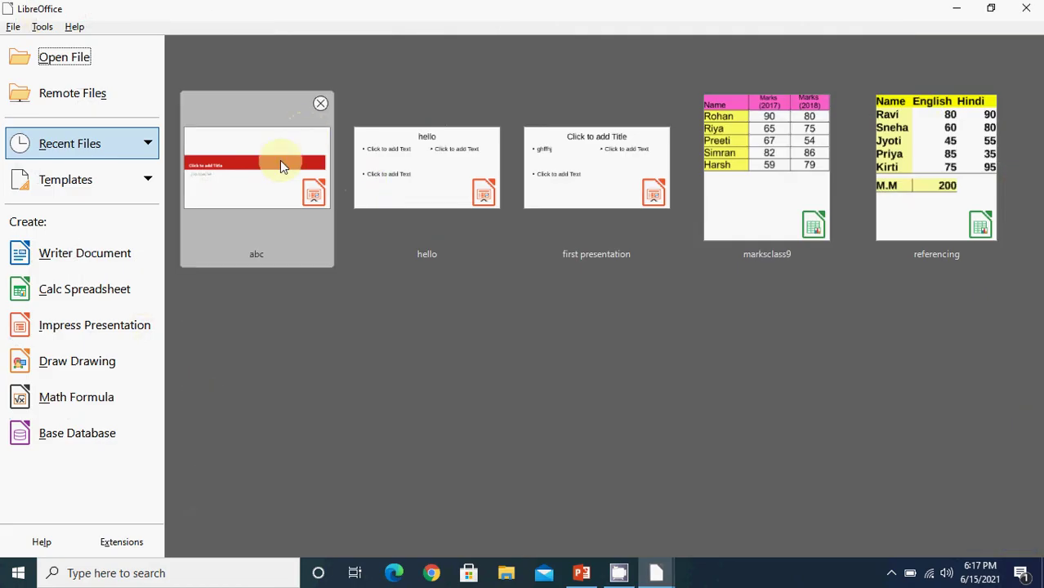
Open the abc thumbnail from Recent Files in the Start Center.
click(278, 172)
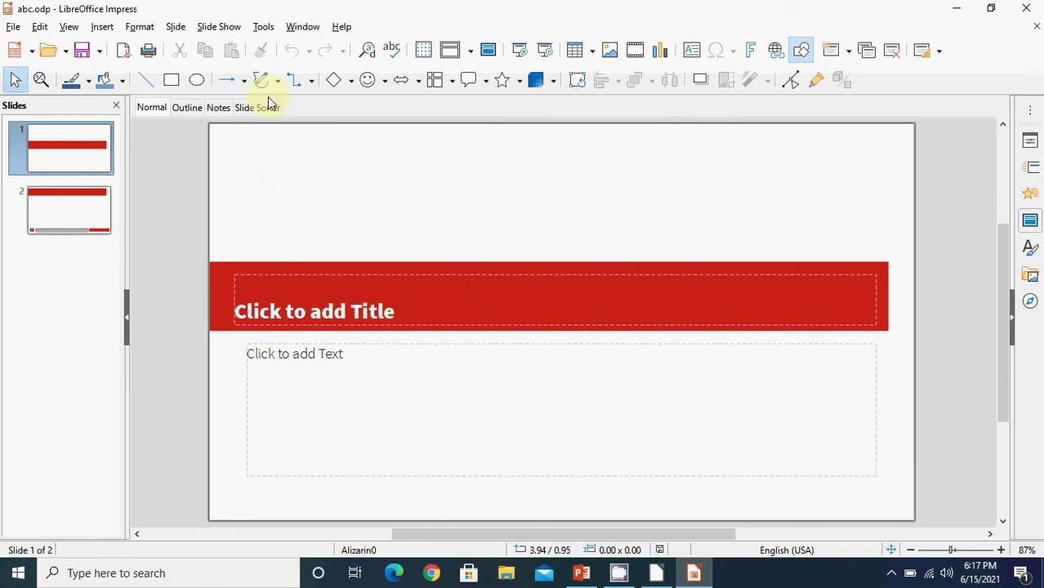
Select slide 2 and insert a 3-column, 4-row table from the placeholder's table icon.
click(94, 210)
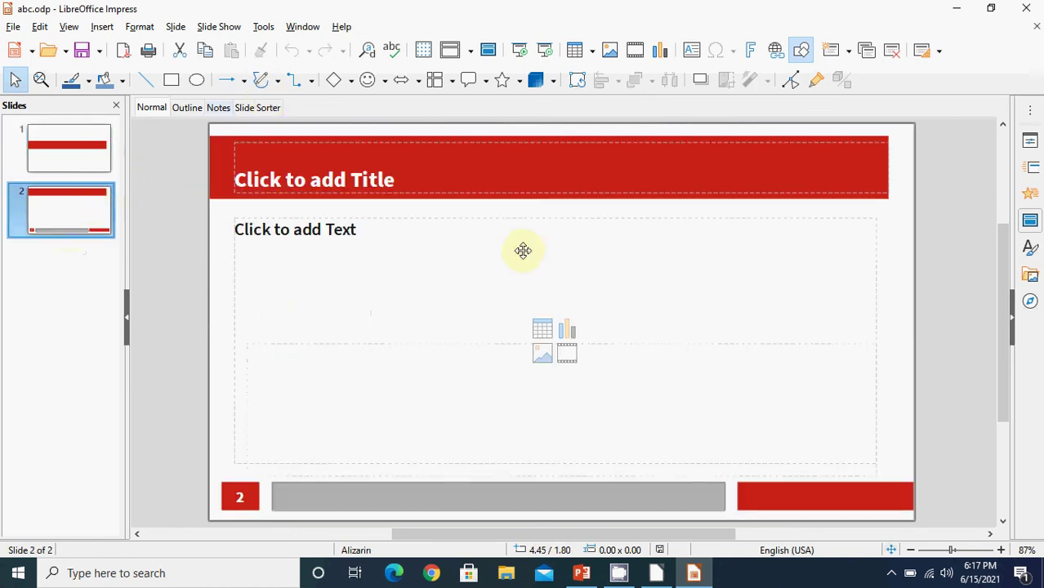
click(549, 333)
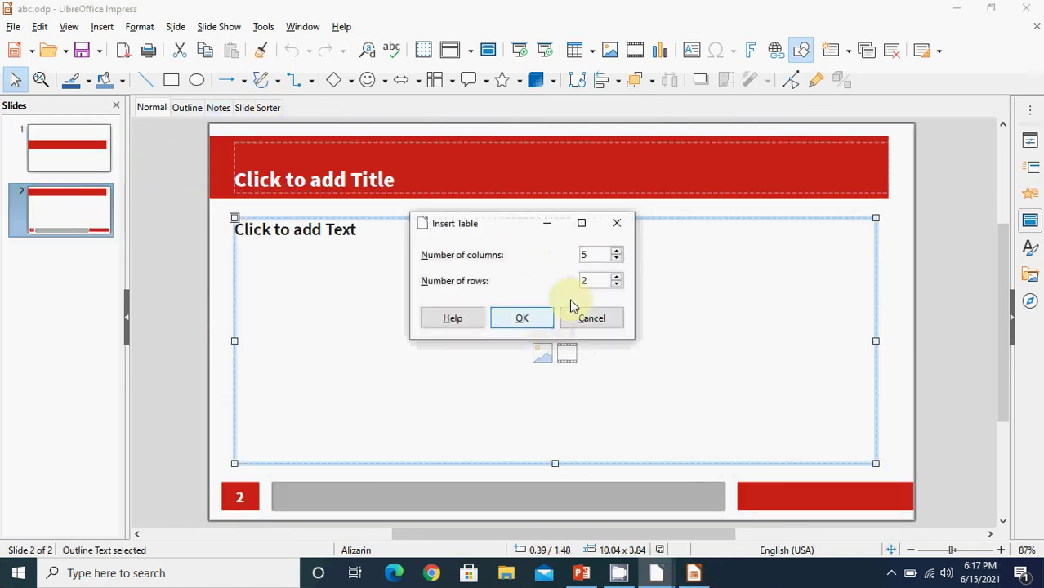
click(617, 277)
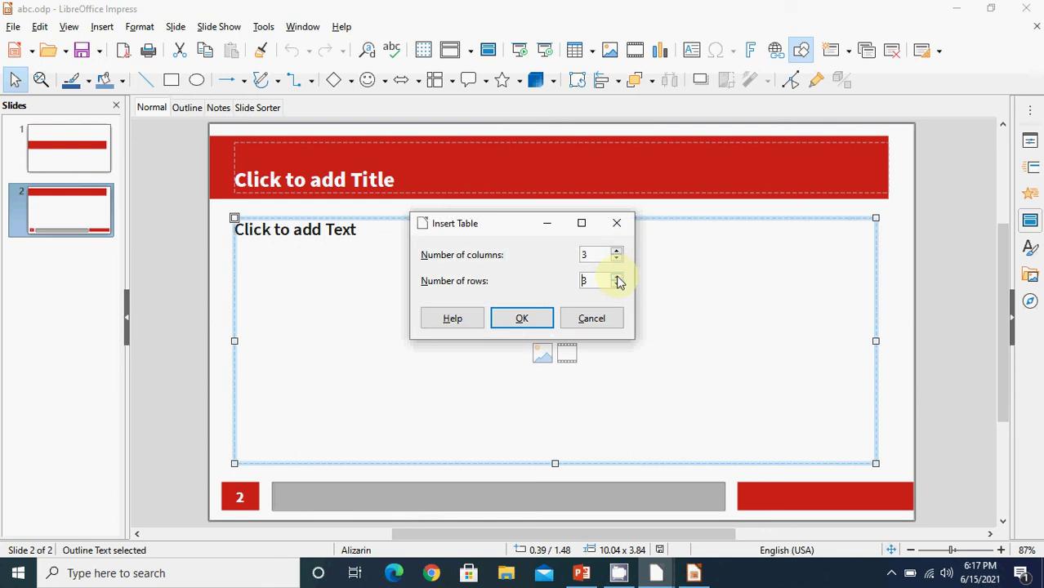
click(525, 319)
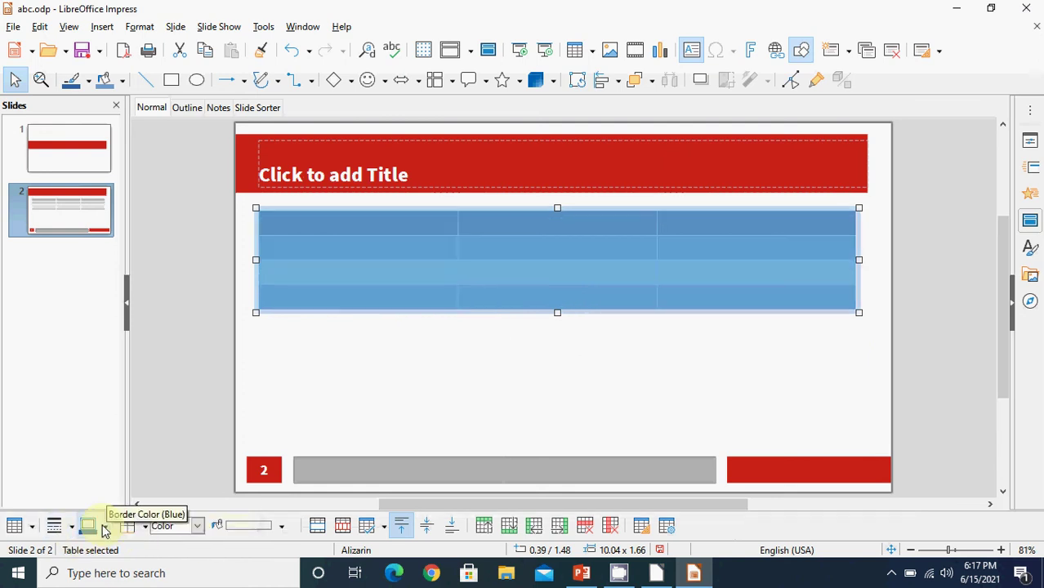
click(104, 528)
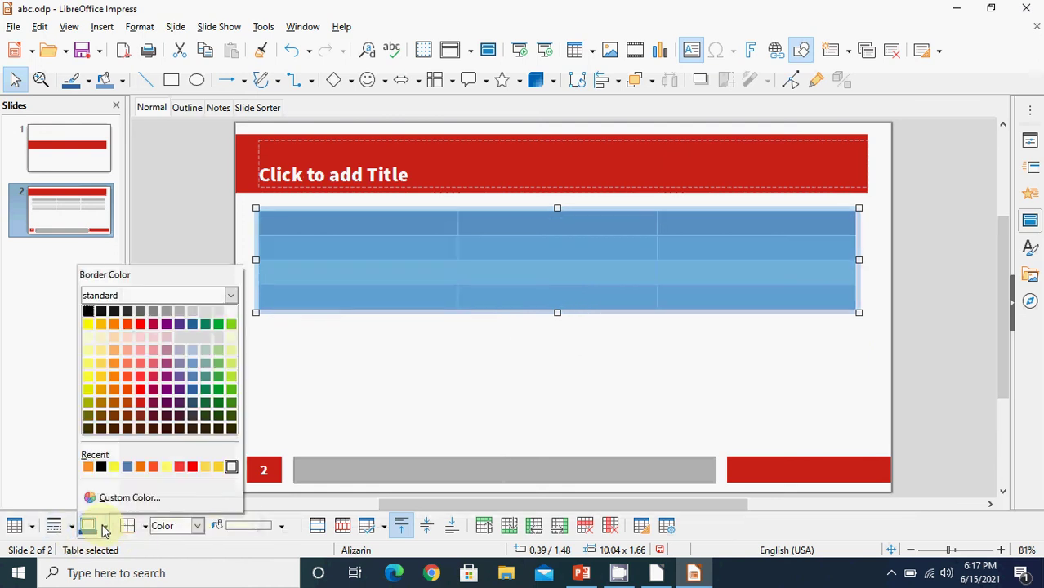
Make table borders Light Yellow 1 and enter HELLO, HOW, ARE, YOU, HOPE YOU ARE FINE.
click(88, 378)
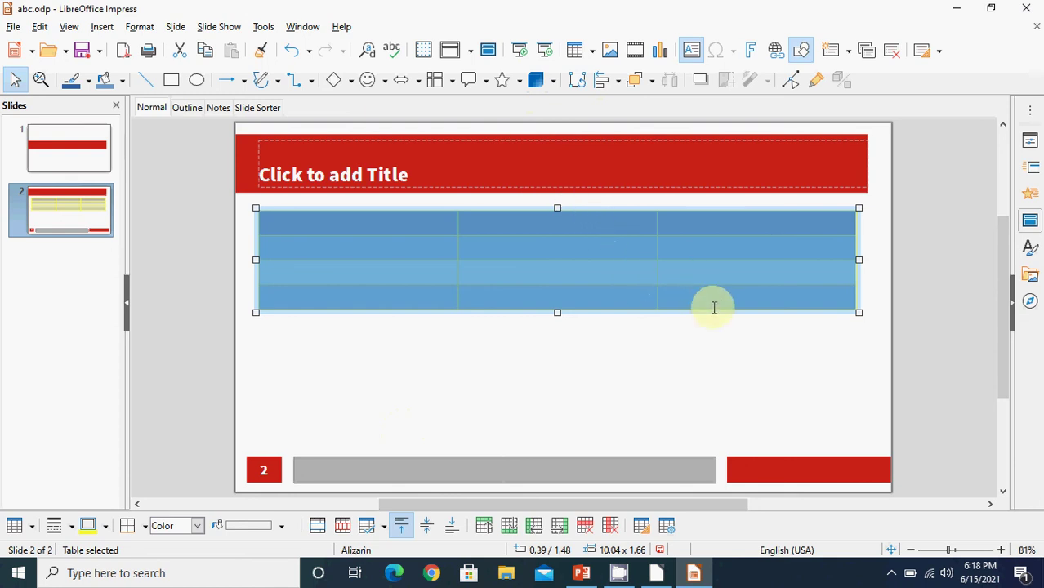
click(334, 222)
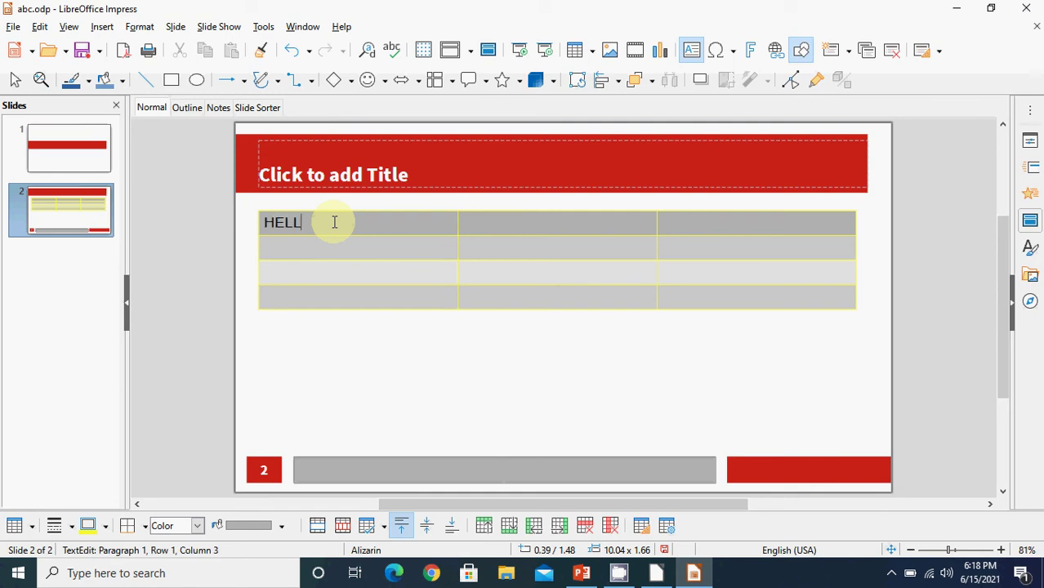
key(Tab)
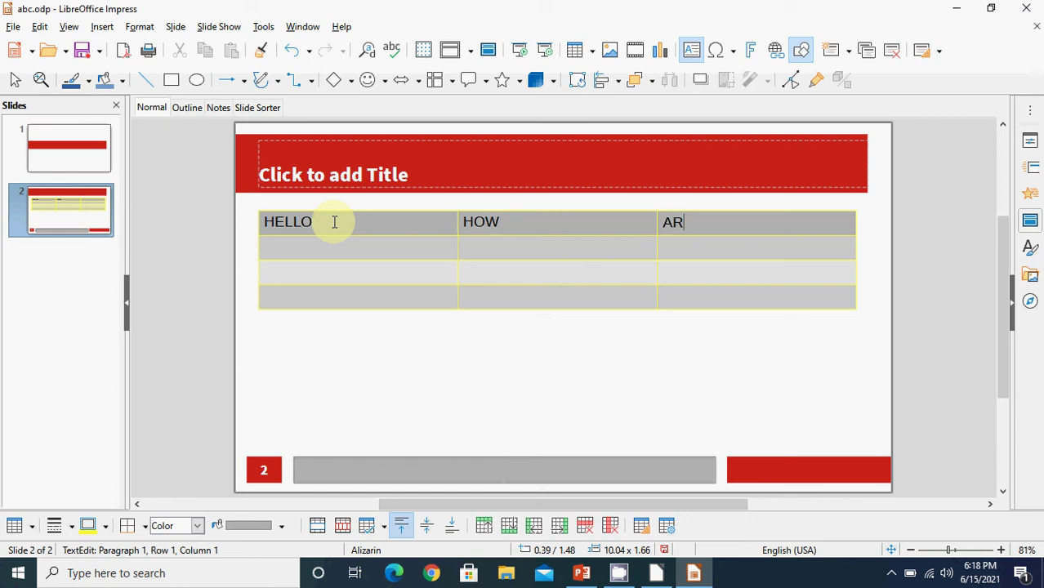
key(Tab)
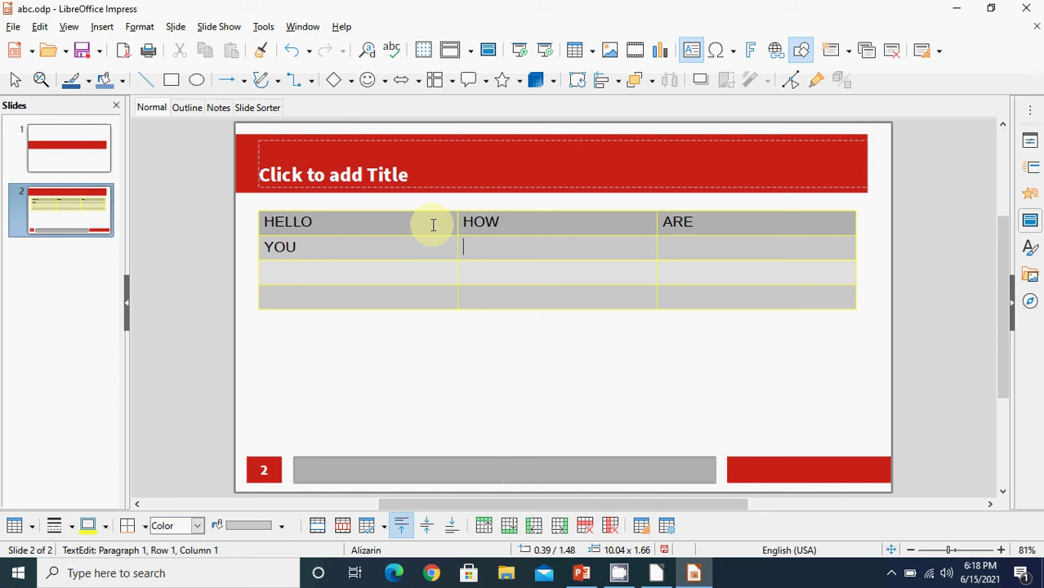
text(OPE YOU ARE FINE)
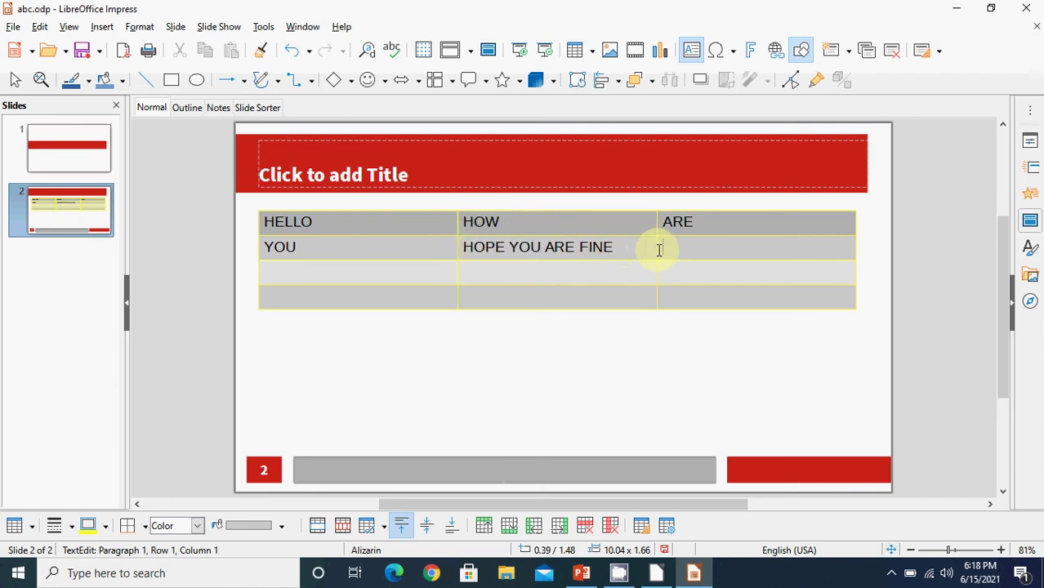
key(Return)
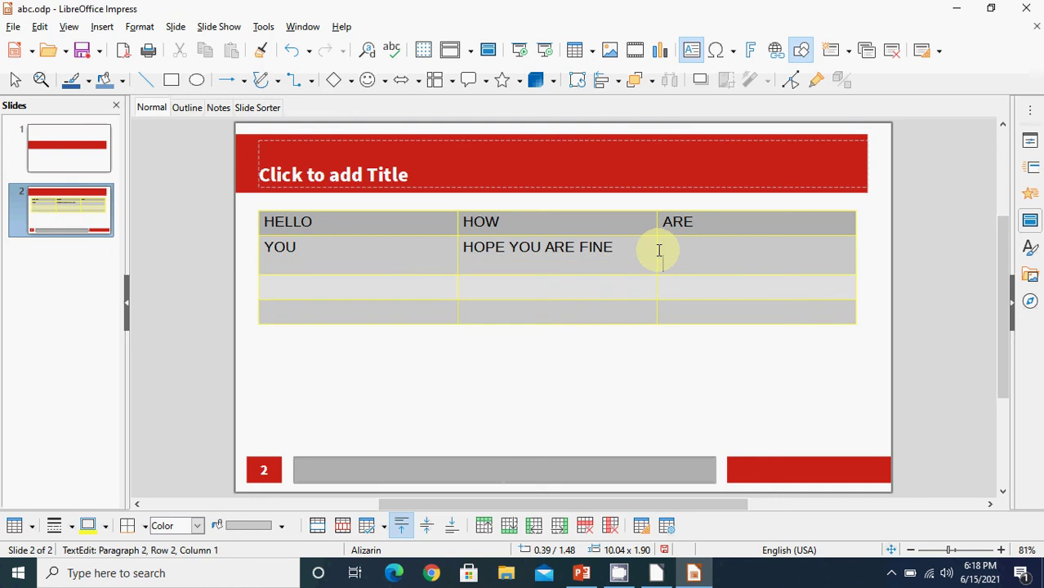
key(ctrl+z)
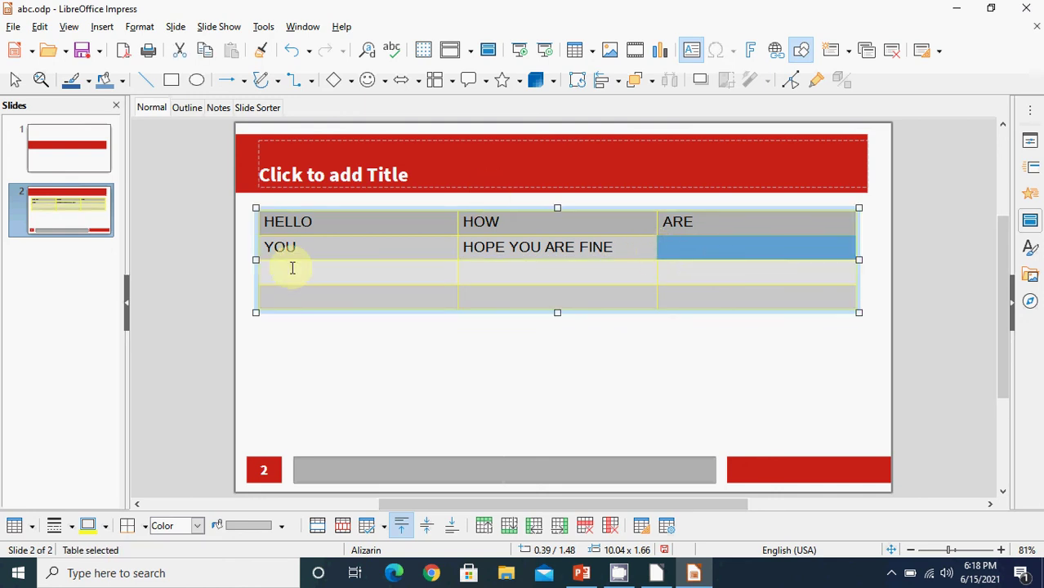
After clicking into the YOU cell, drag across the top-left HELLO cell to select it.
click(263, 245)
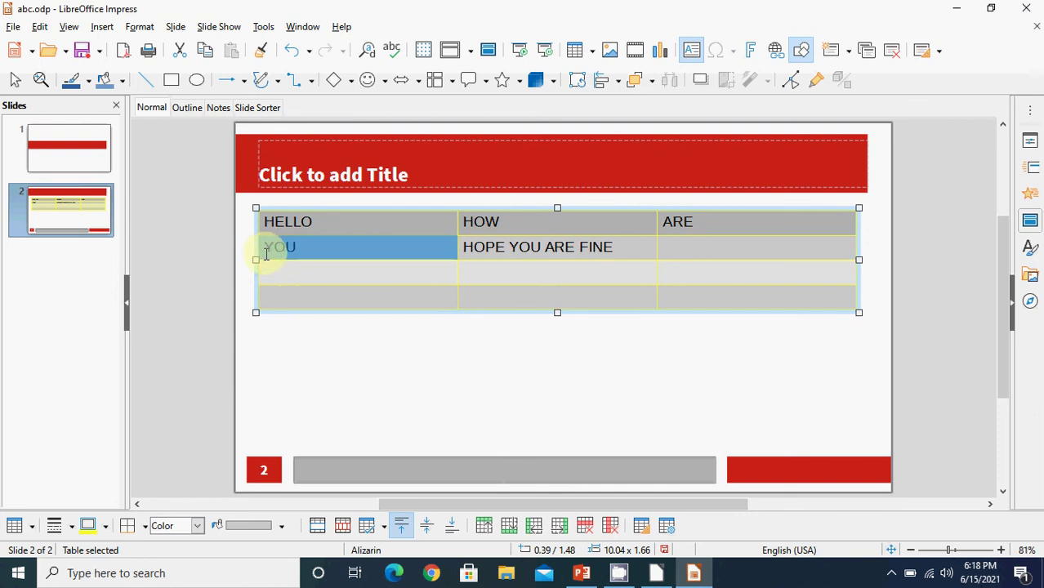
click(268, 247)
double_click(276, 246)
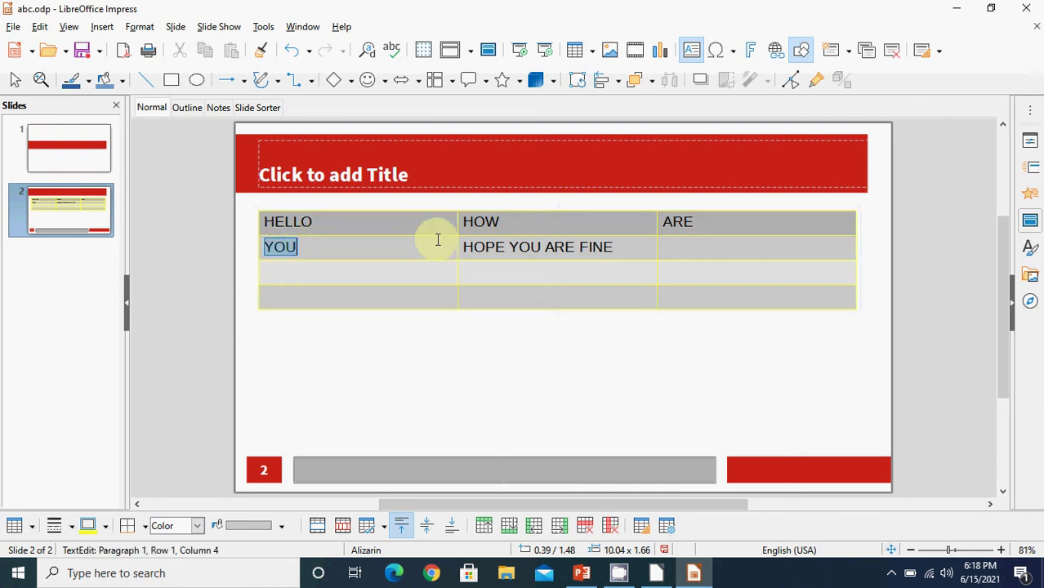
click(313, 247)
drag(264, 219, 445, 222)
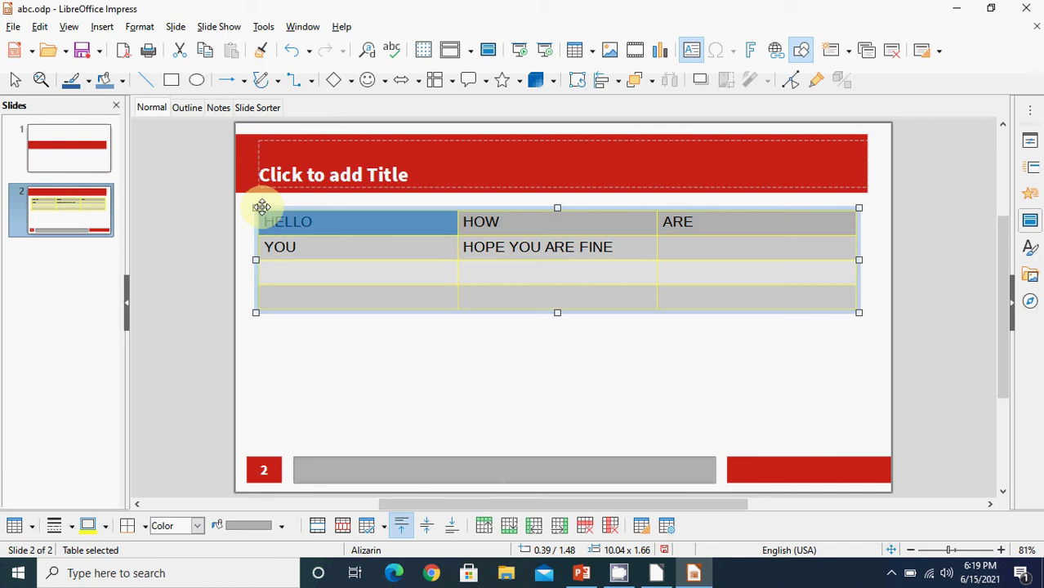
In Table Properties, set the HELLO cell's font to Linux Libertine G, Bold, 26 pt.
right_click(698, 294)
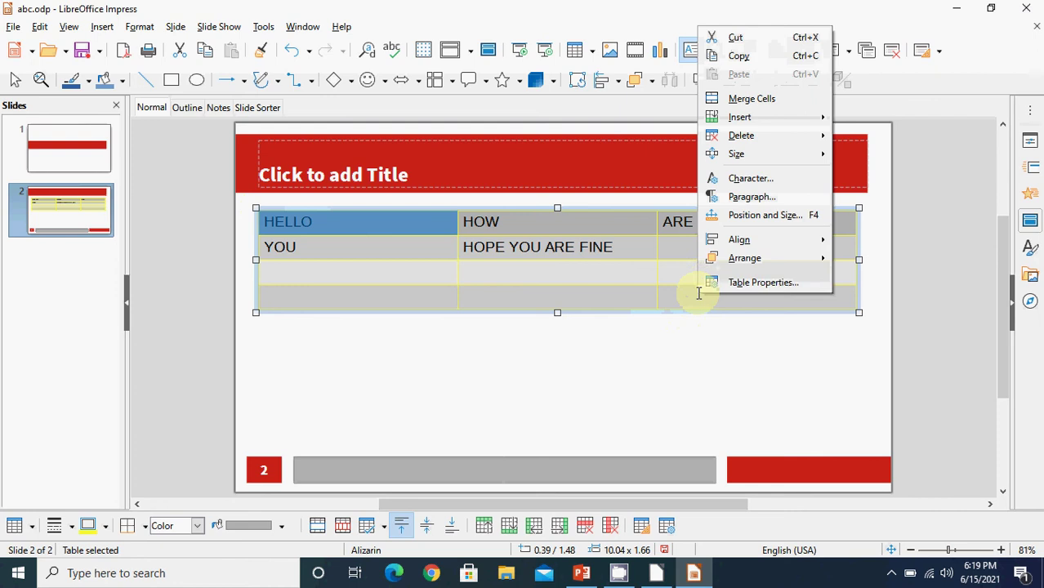
click(742, 283)
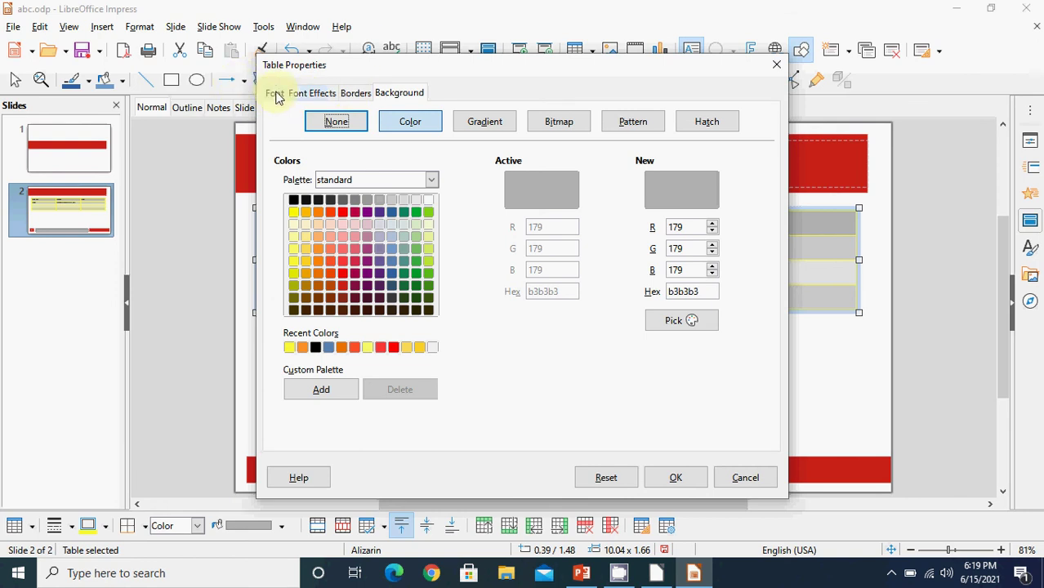
click(276, 95)
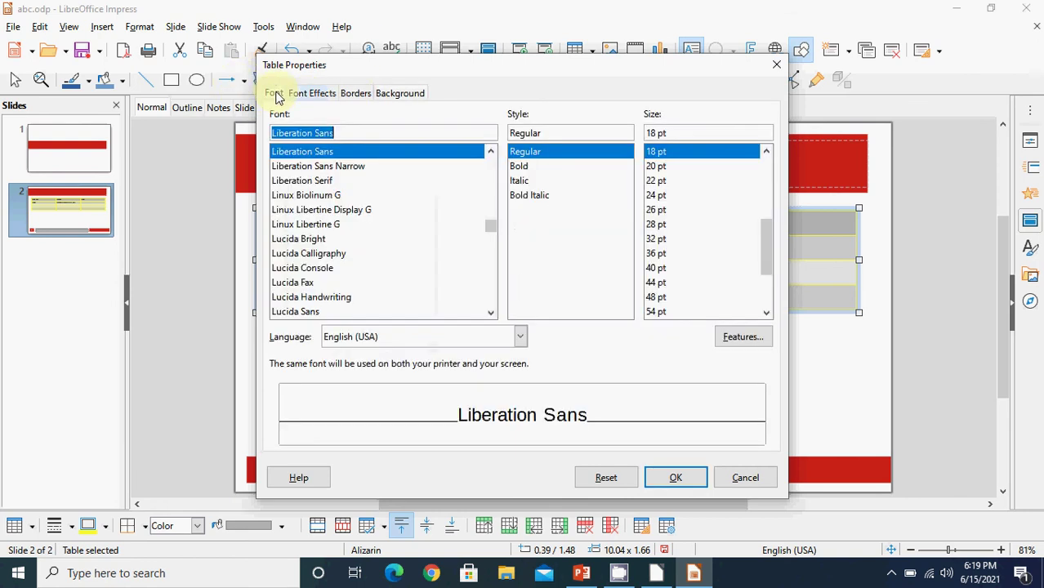
click(315, 224)
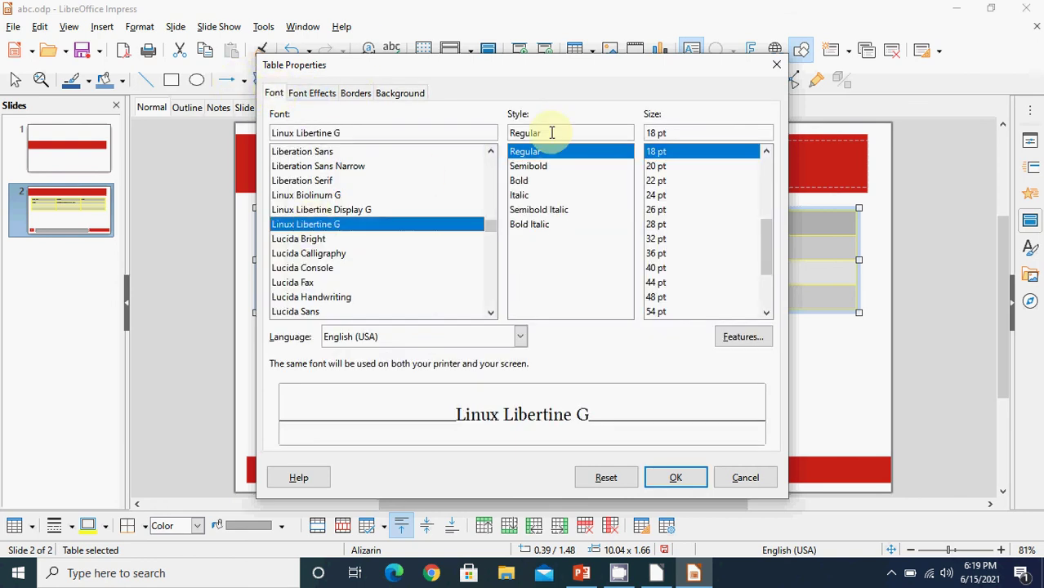
click(523, 181)
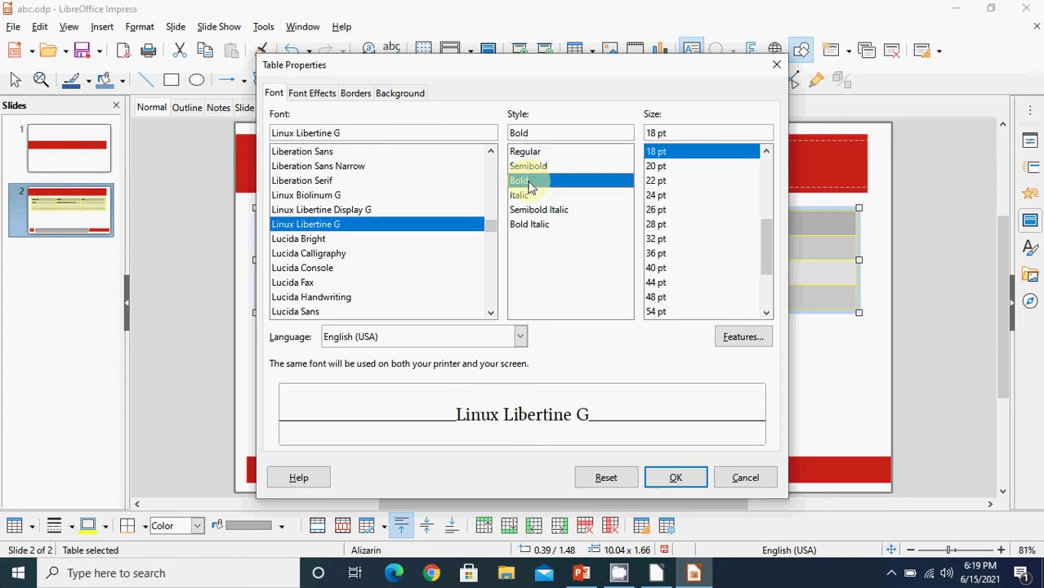
click(655, 210)
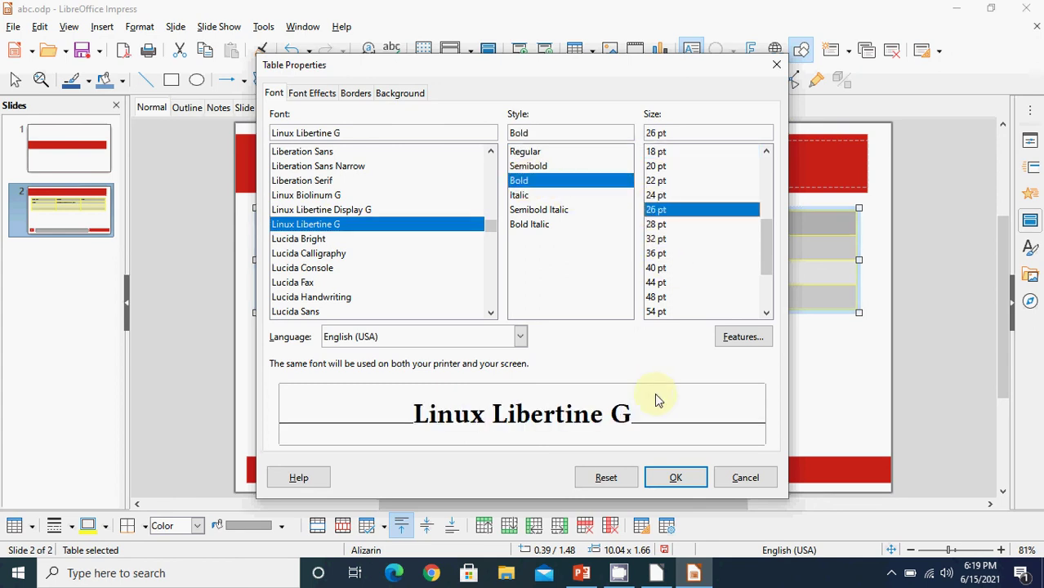
click(329, 96)
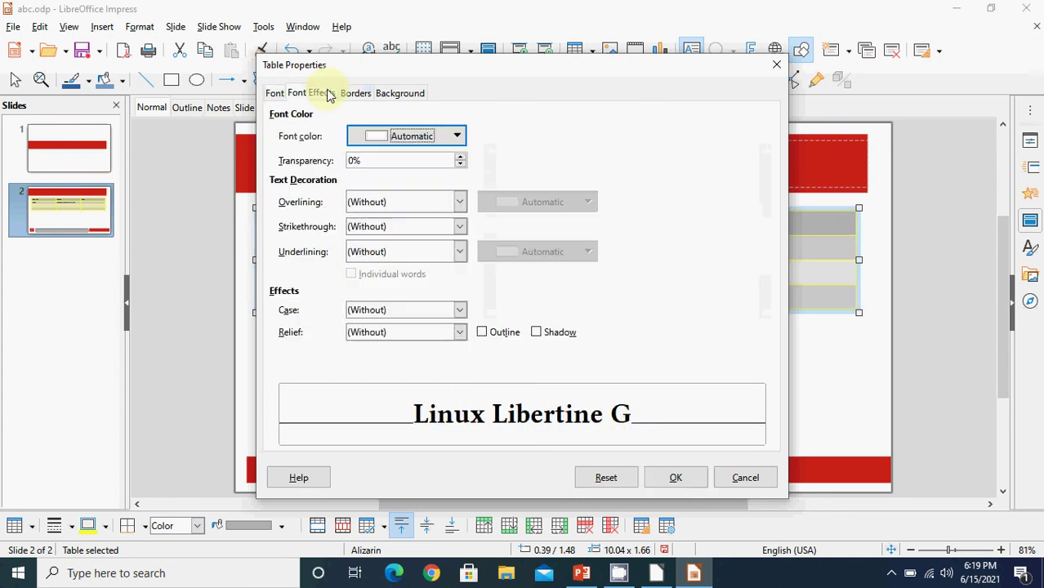
Make the HELLO text Dark Orange 1 and add outer and inner borders in Dark Purple 1.
click(456, 139)
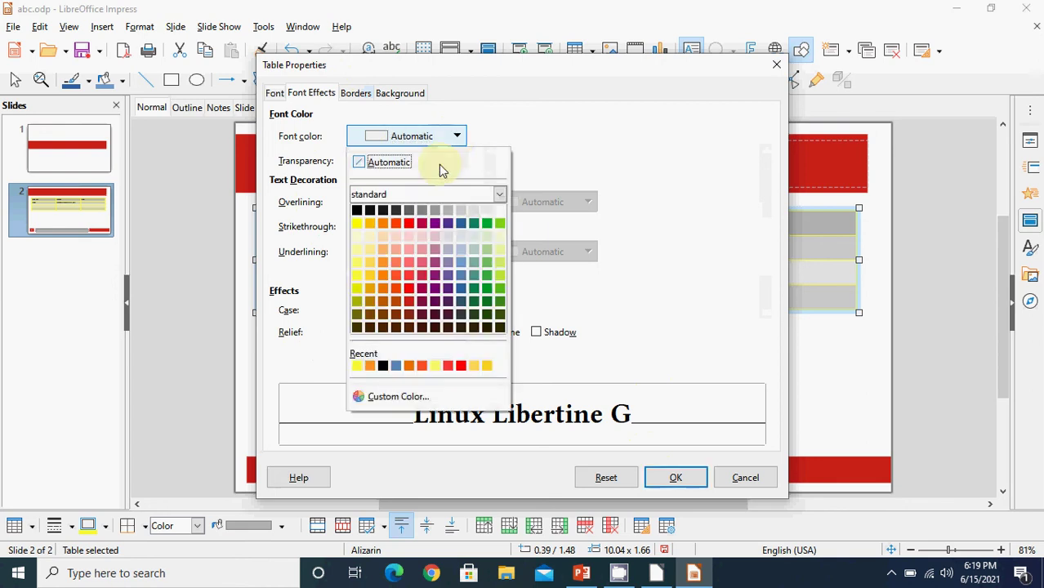
click(383, 289)
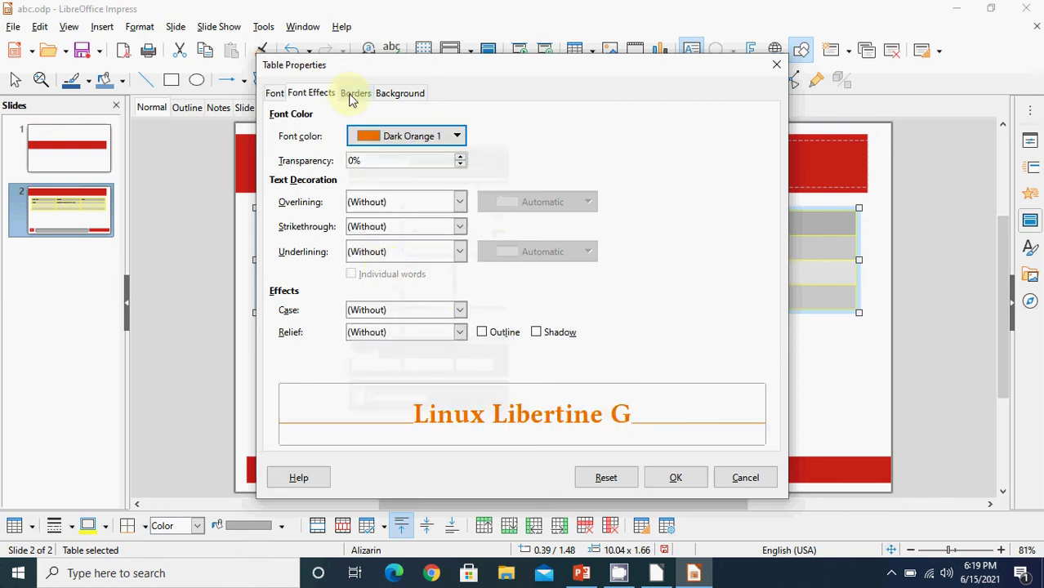
click(353, 95)
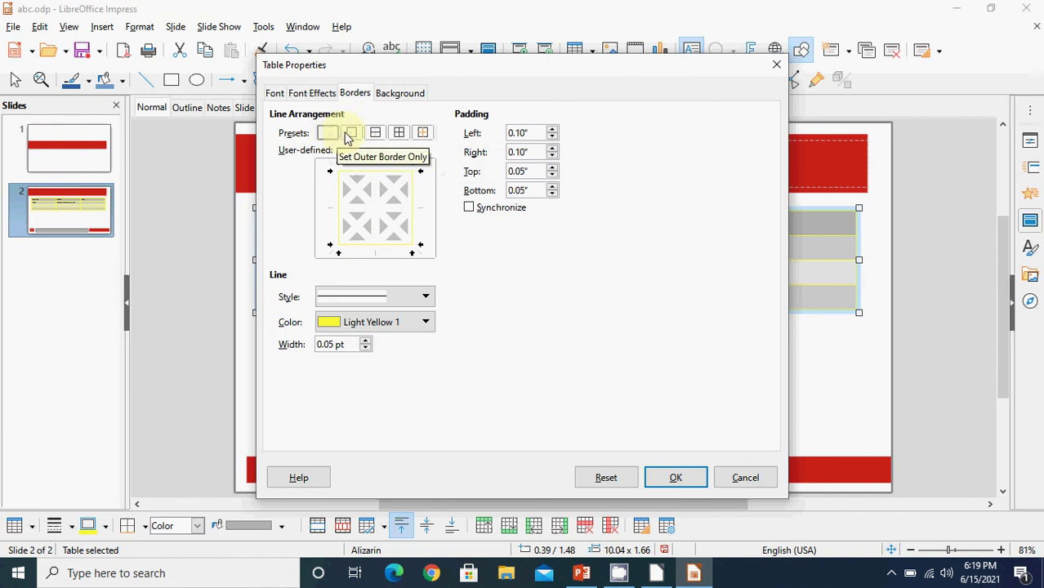
click(400, 133)
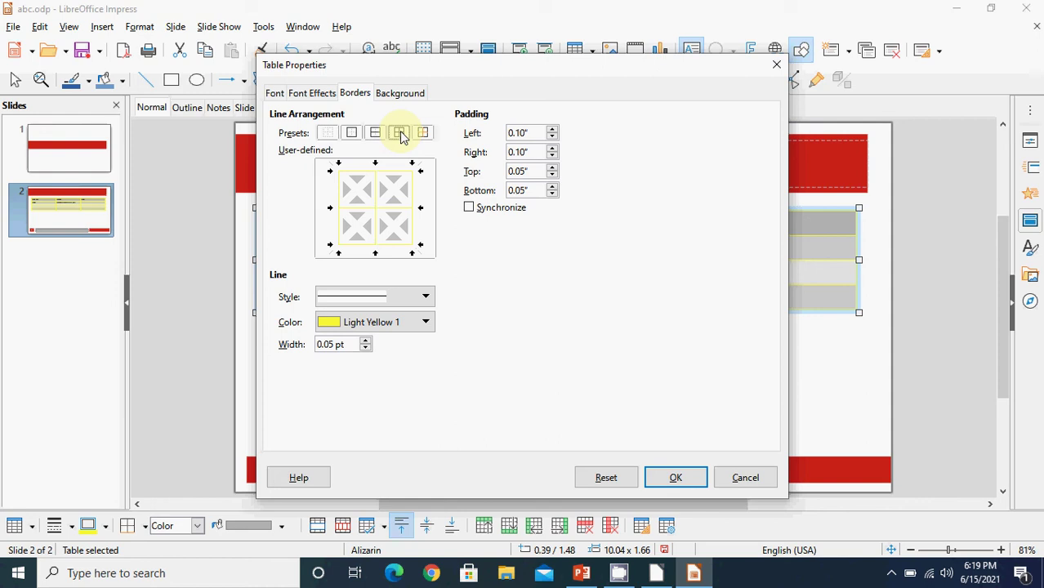
click(427, 323)
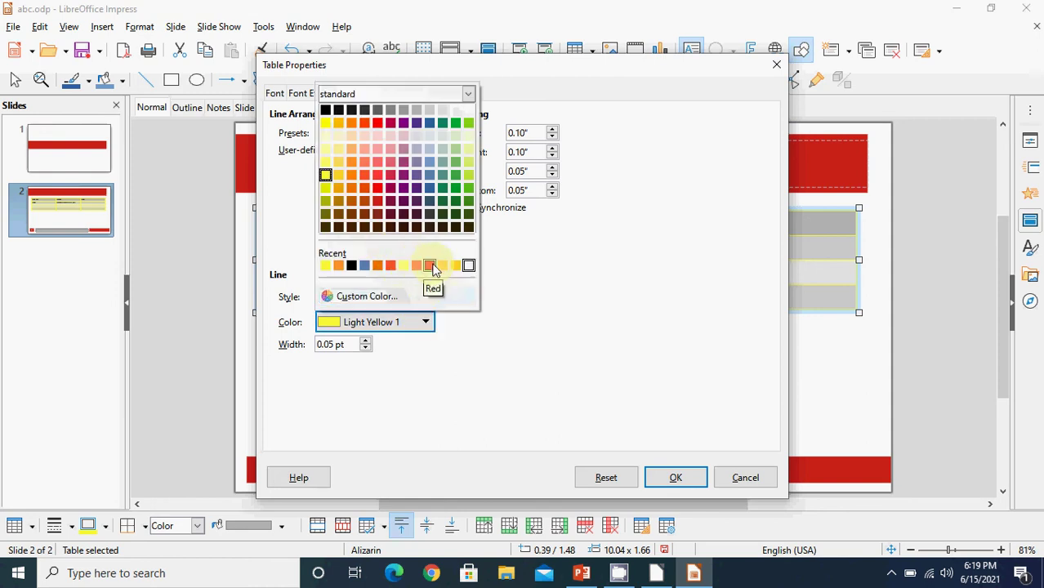
click(404, 190)
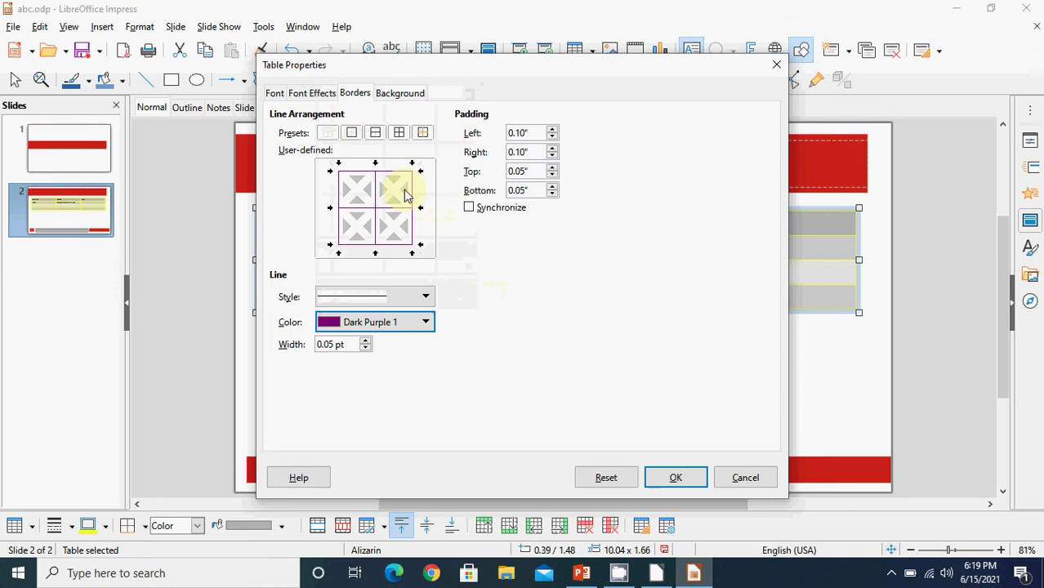
click(415, 95)
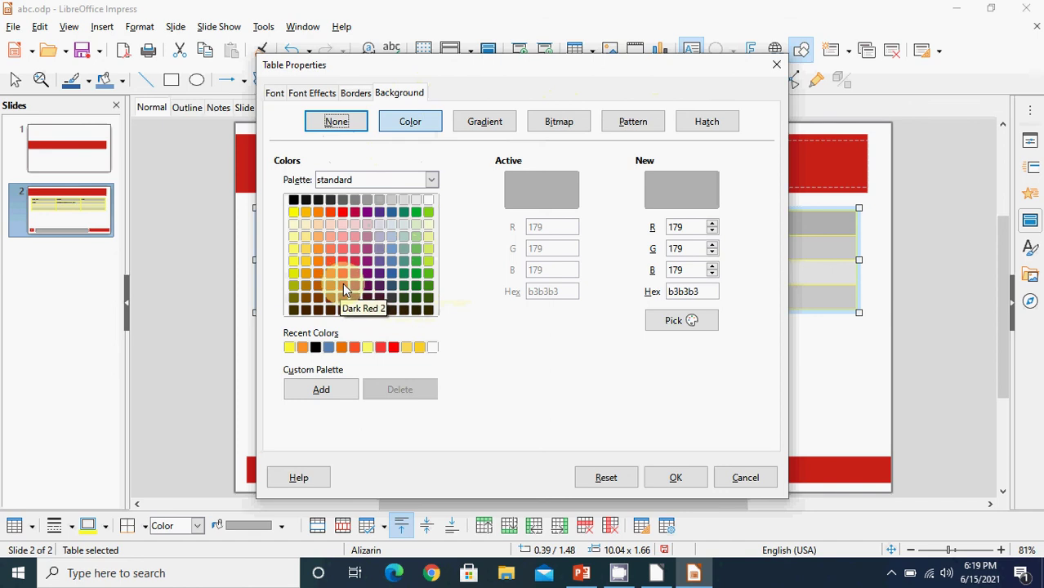
Apply a Dark Teal 1 background to the HELLO cell, then select the whole table.
click(404, 273)
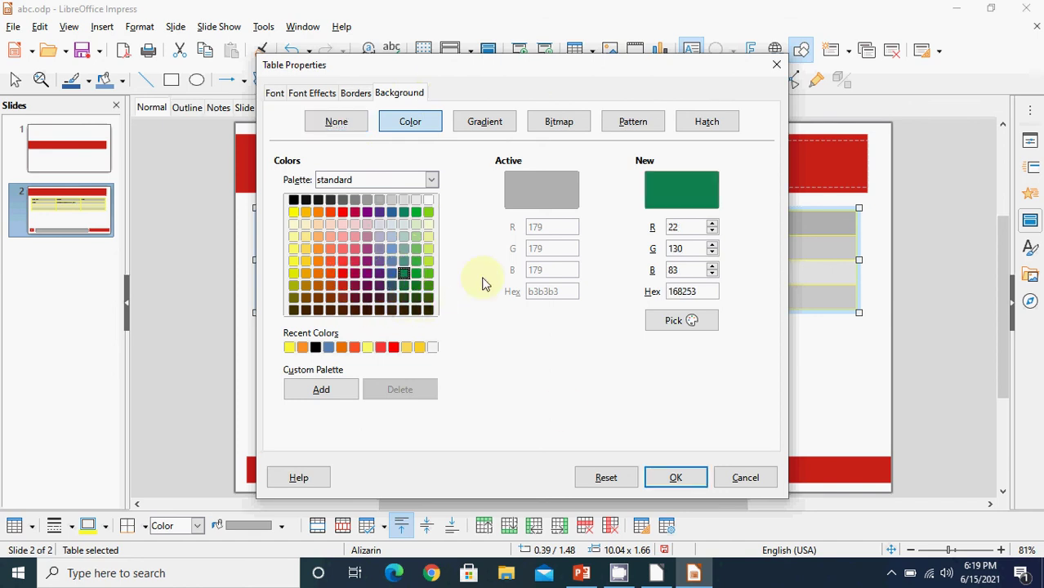
click(689, 480)
scroll(558, 370, up, 1)
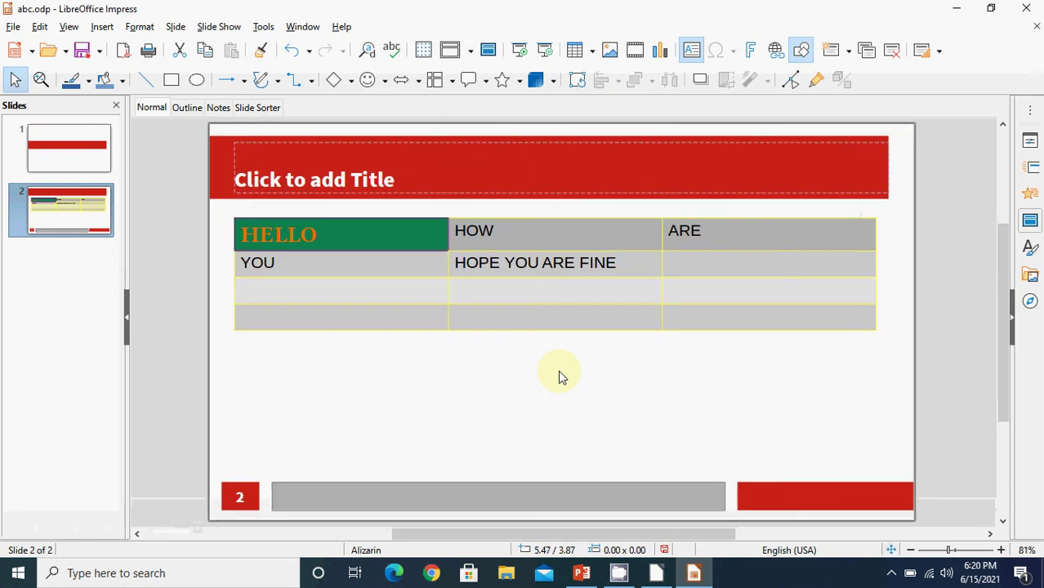
click(490, 278)
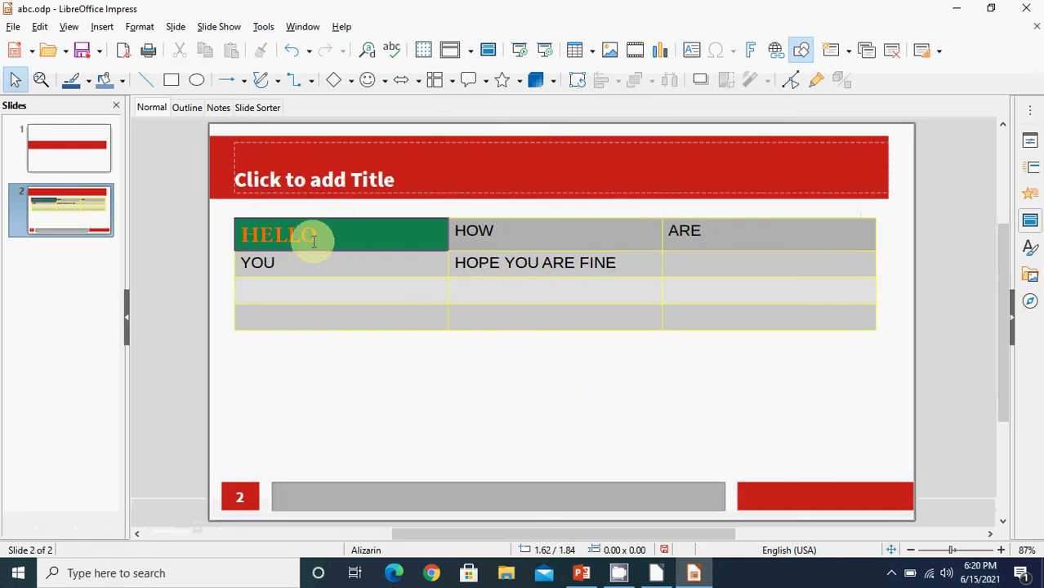
click(389, 231)
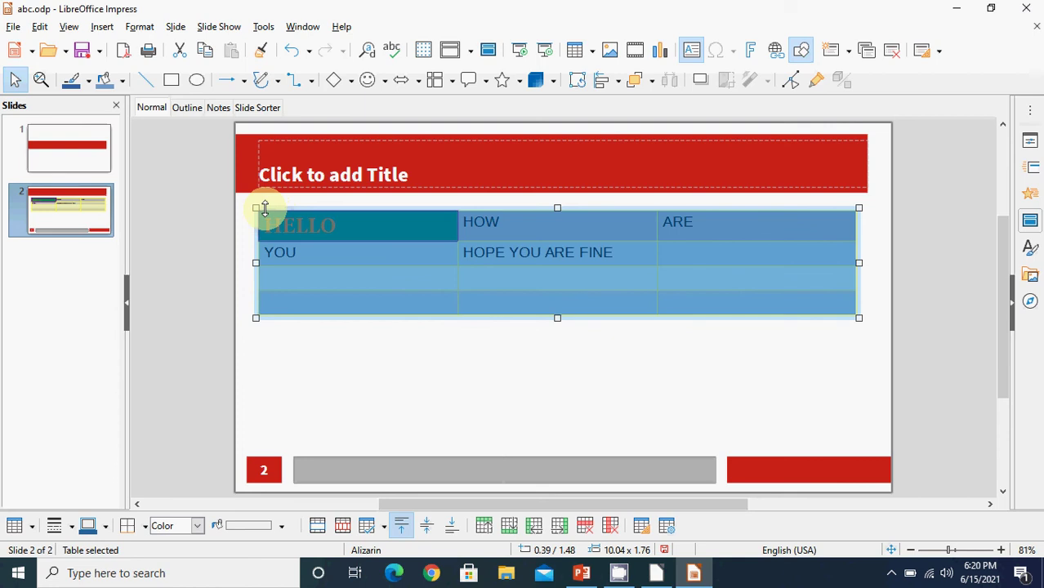
Fill the entire table with a Light Yellow 1 background through Table Properties.
right_click(670, 314)
click(699, 308)
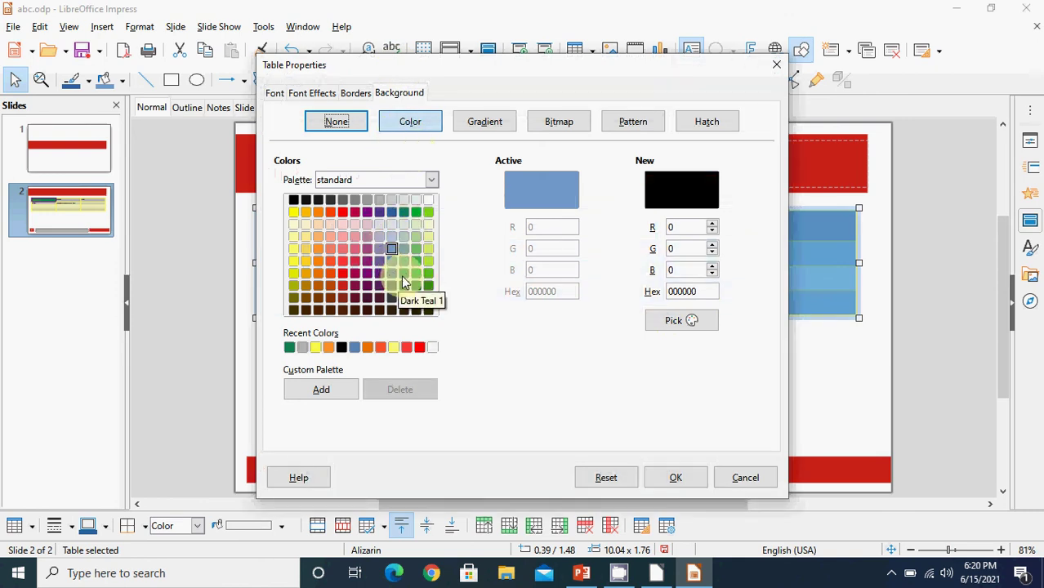
click(295, 262)
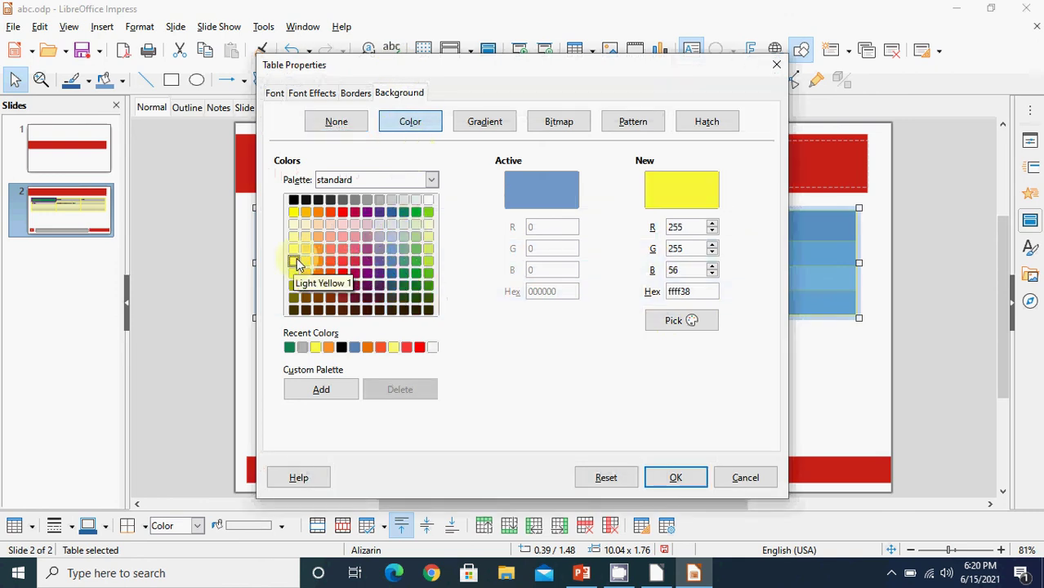
click(684, 480)
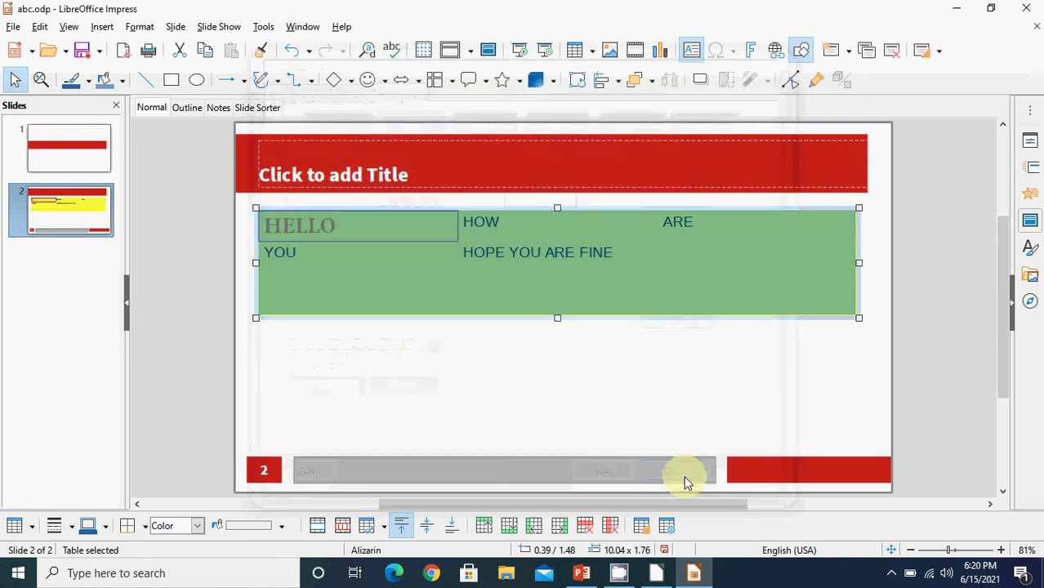
click(613, 406)
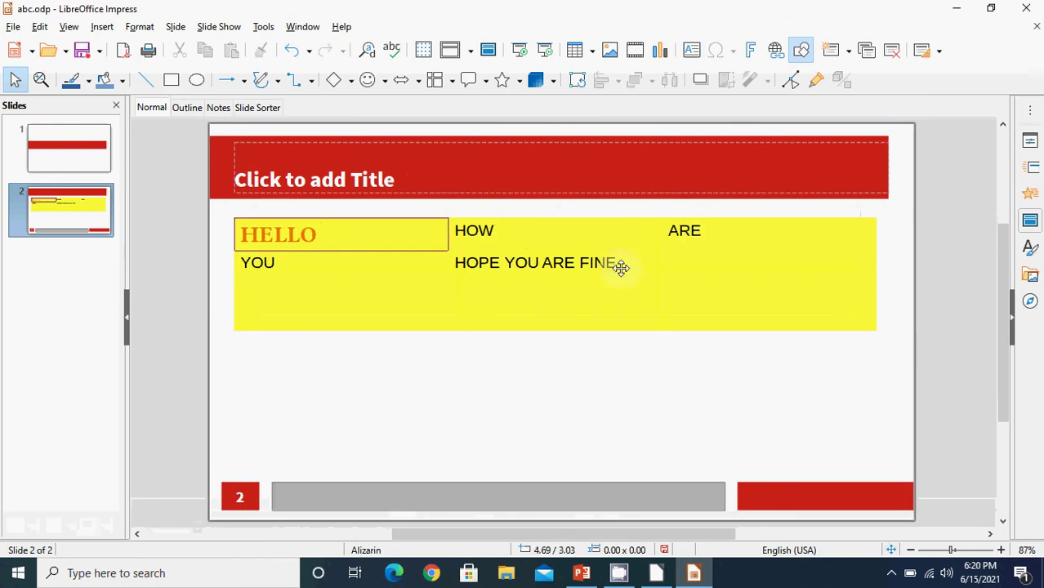